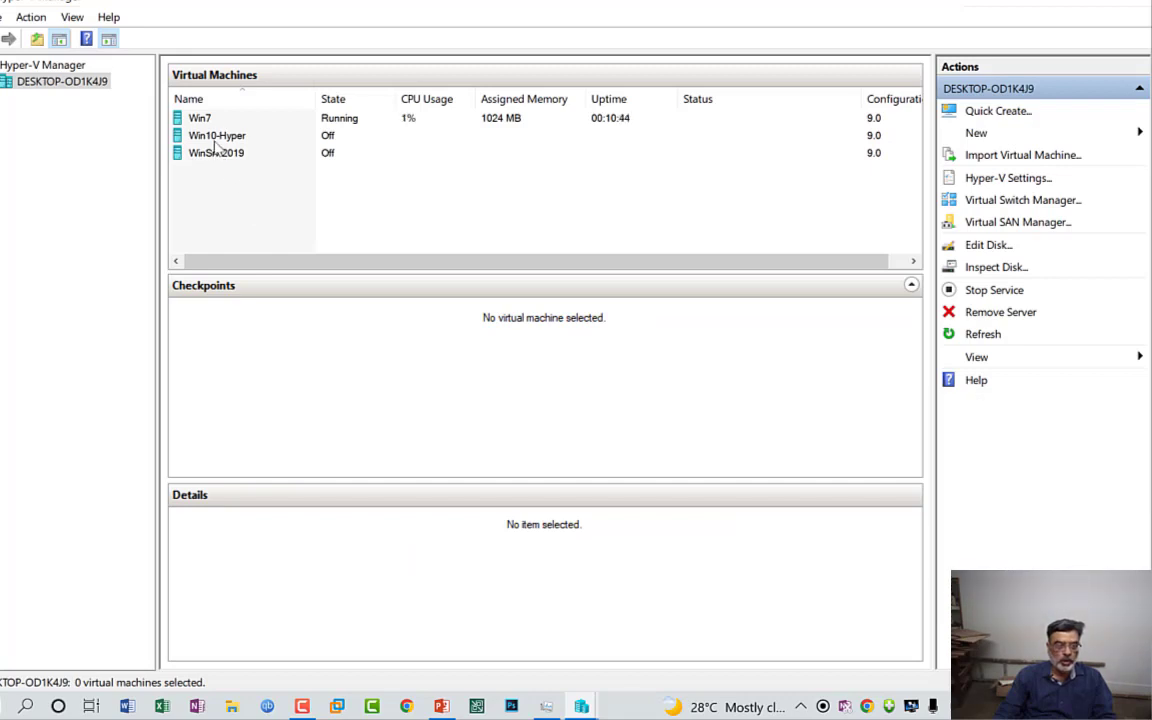
# Step: Open the settings of the Win10-Hyper virtual machine and collapse and re-expand its Hardware and Management sections
pyautogui.click(214, 141)
pyautogui.rightClick(216, 144)
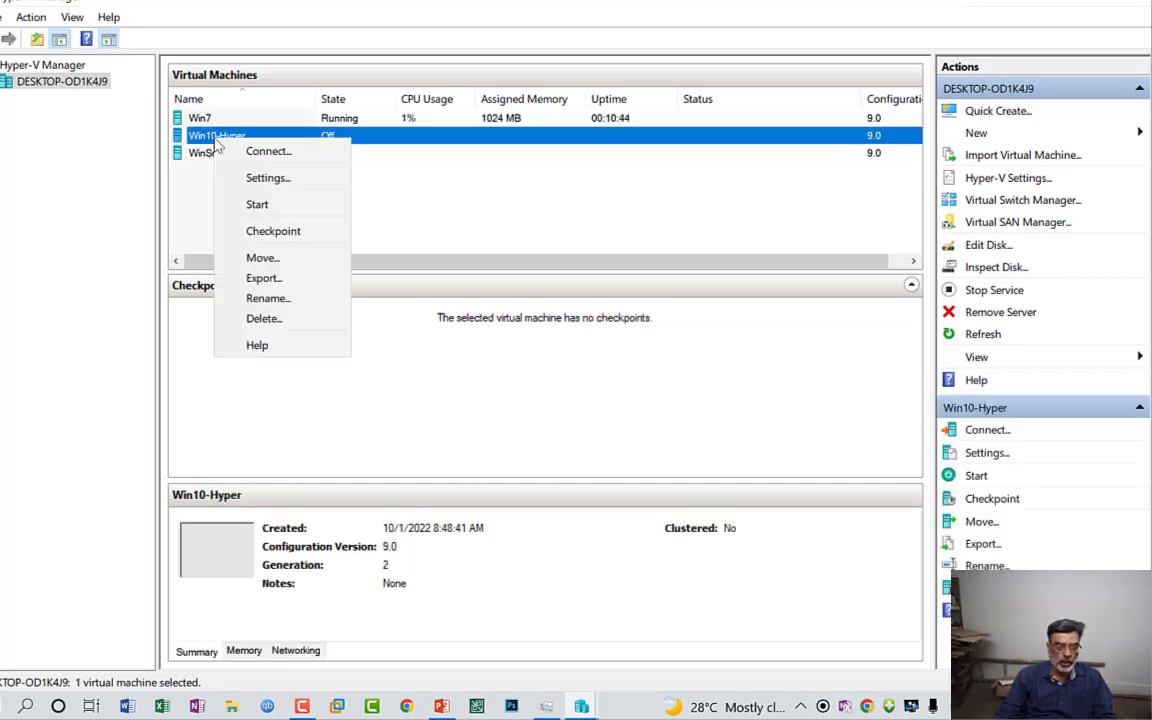
pyautogui.click(266, 180)
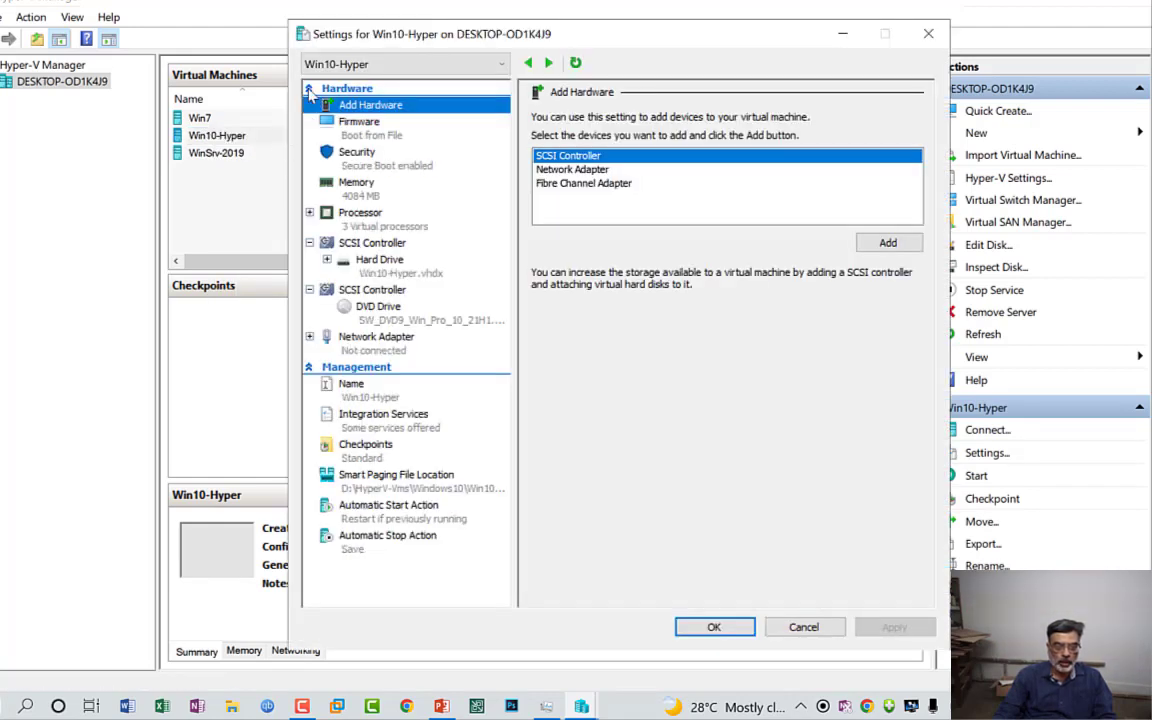
pyautogui.click(309, 88)
pyautogui.click(309, 104)
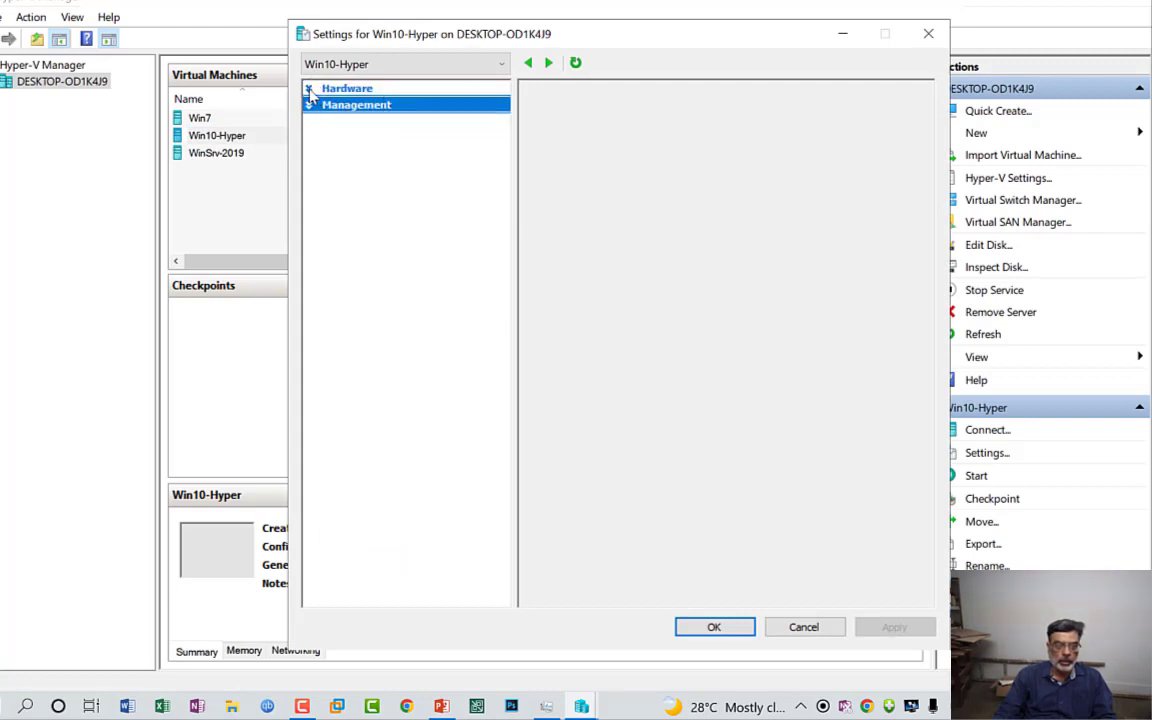
pyautogui.click(309, 89)
pyautogui.click(309, 367)
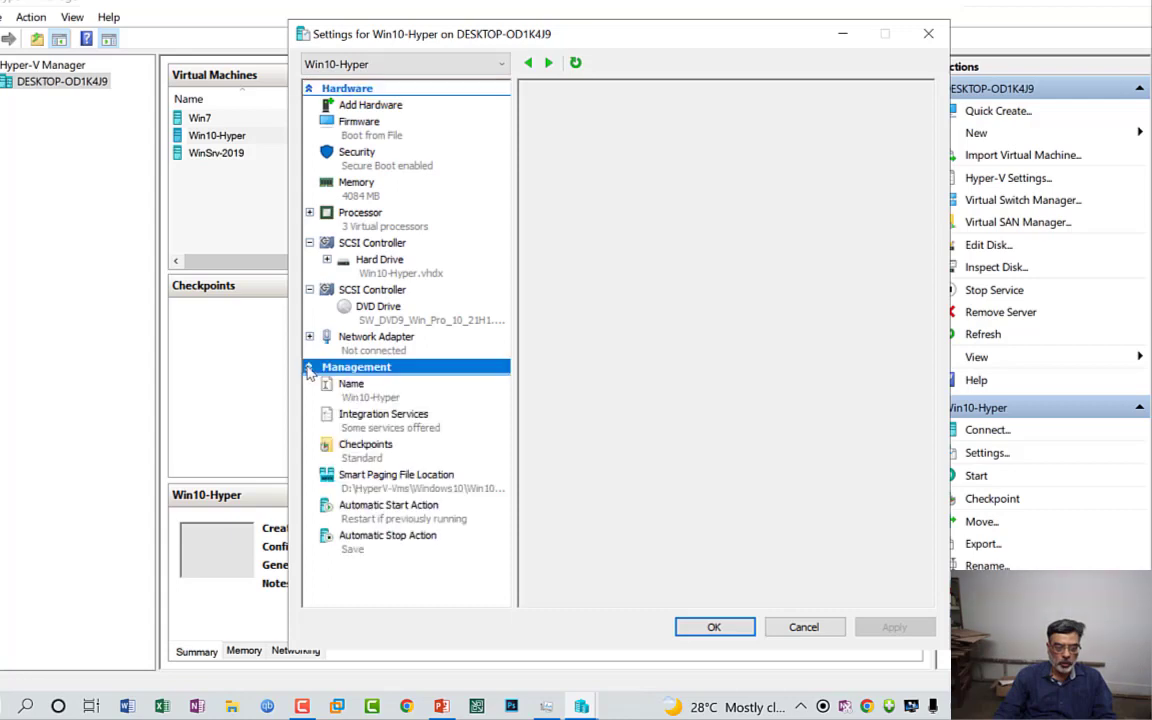
# Step: Add a SCSI controller to Win10-Hyper and attach a DVD drive to it
pyautogui.click(367, 107)
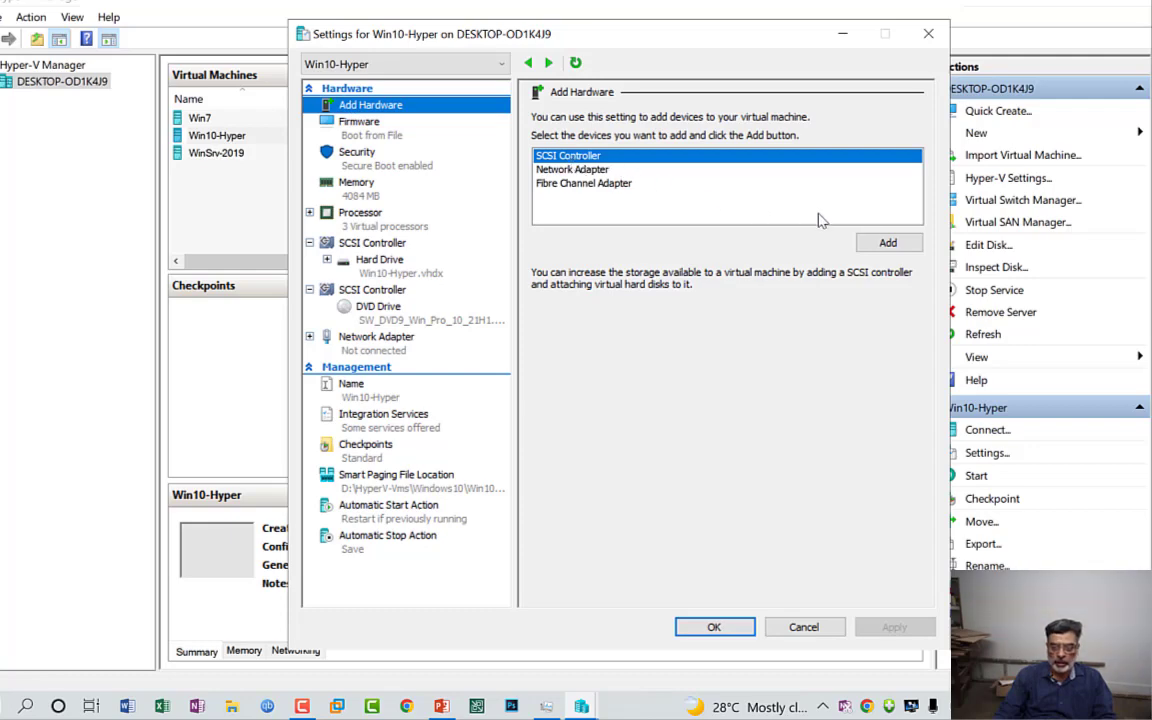
pyautogui.click(886, 243)
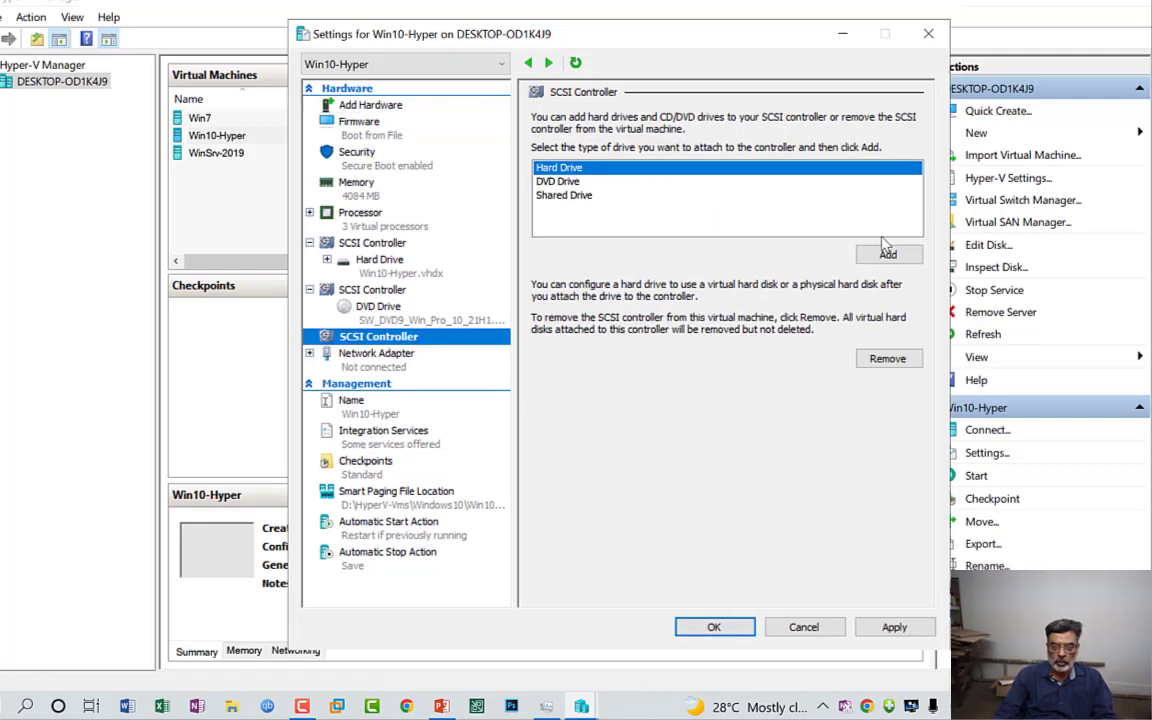
pyautogui.click(558, 182)
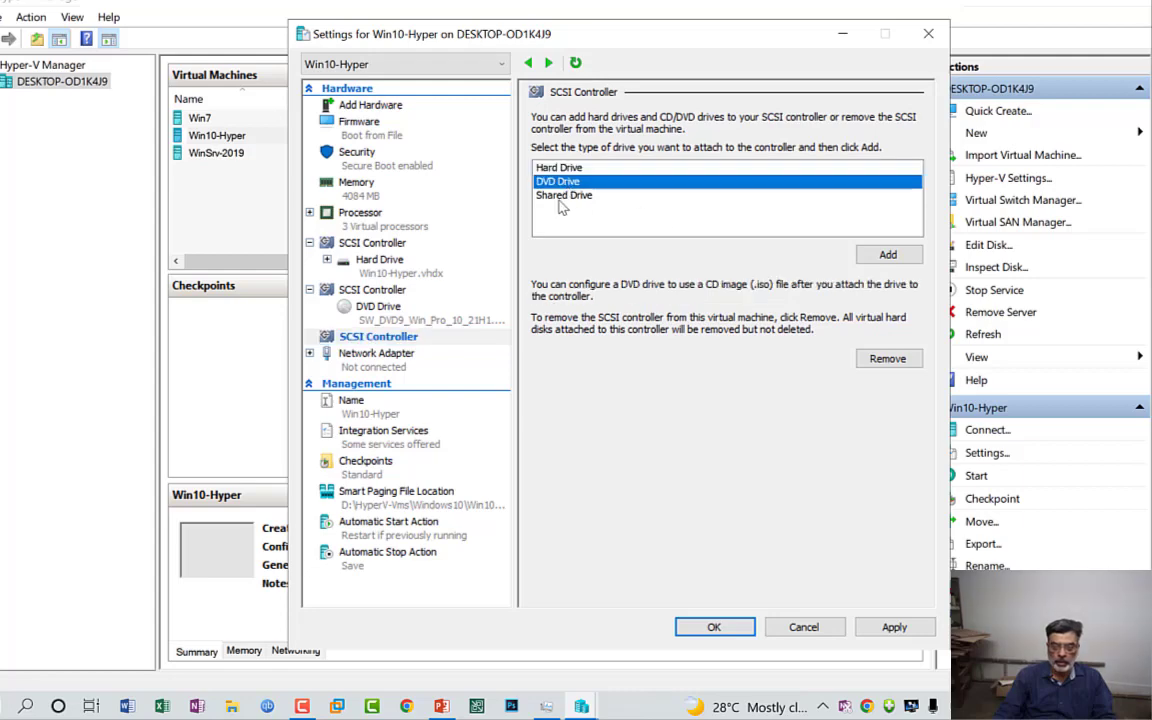
pyautogui.click(890, 258)
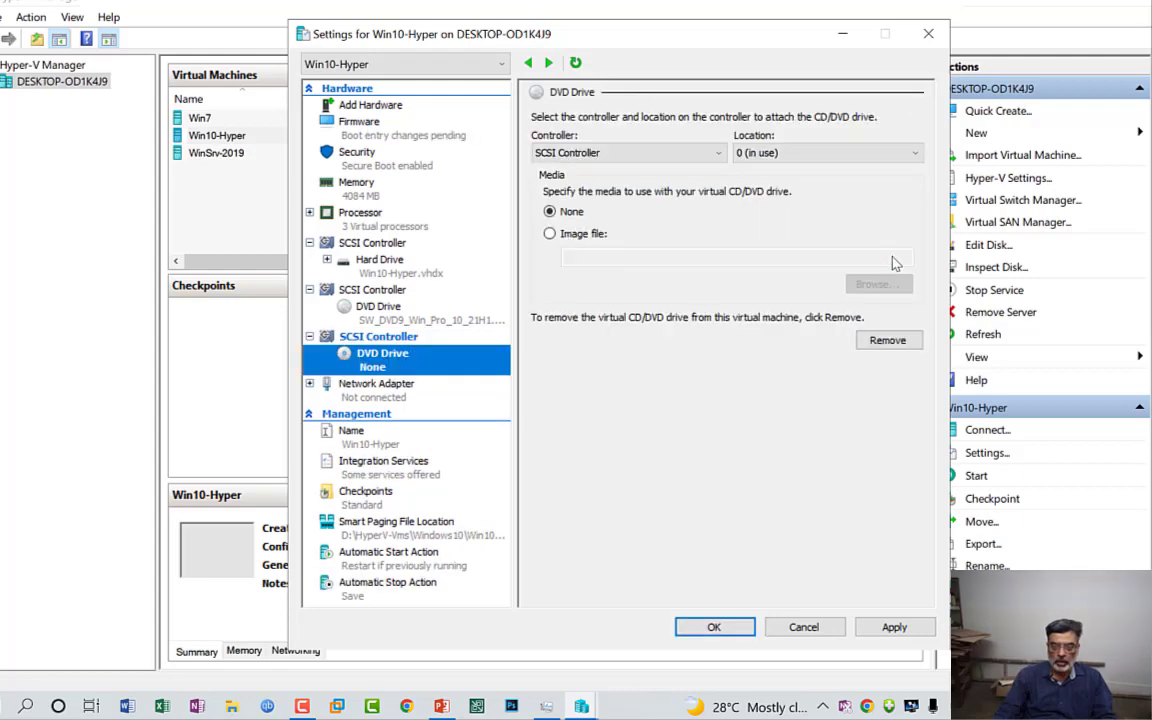
# Step: Assign the SW_DVD9_Win_Pro_10_1909.7_64BIT image file to the new DVD drive, then discard all the hardware changes
pyautogui.click(550, 234)
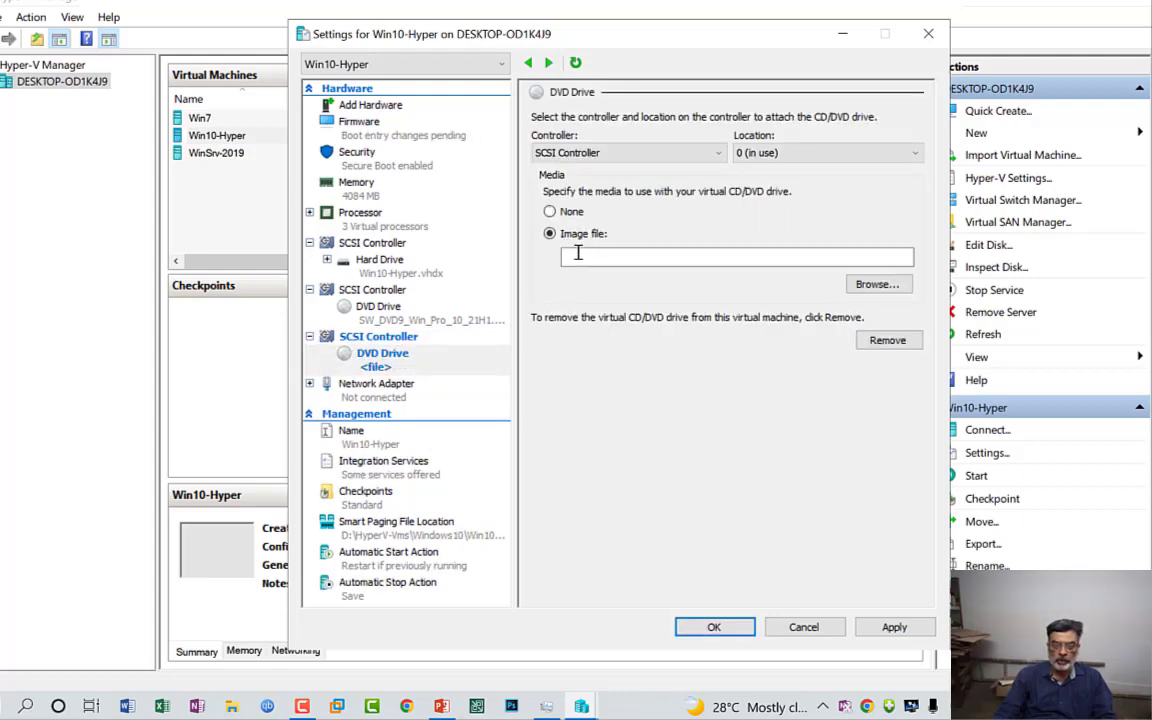
pyautogui.click(876, 284)
pyautogui.click(578, 243)
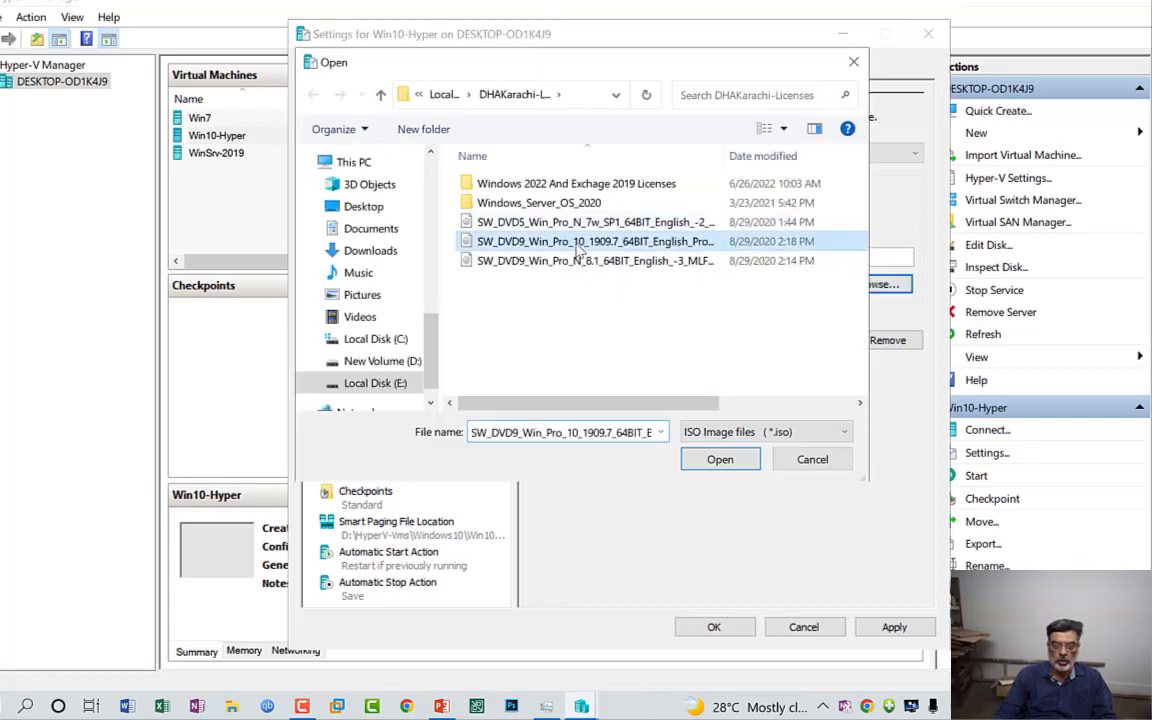
pyautogui.click(720, 459)
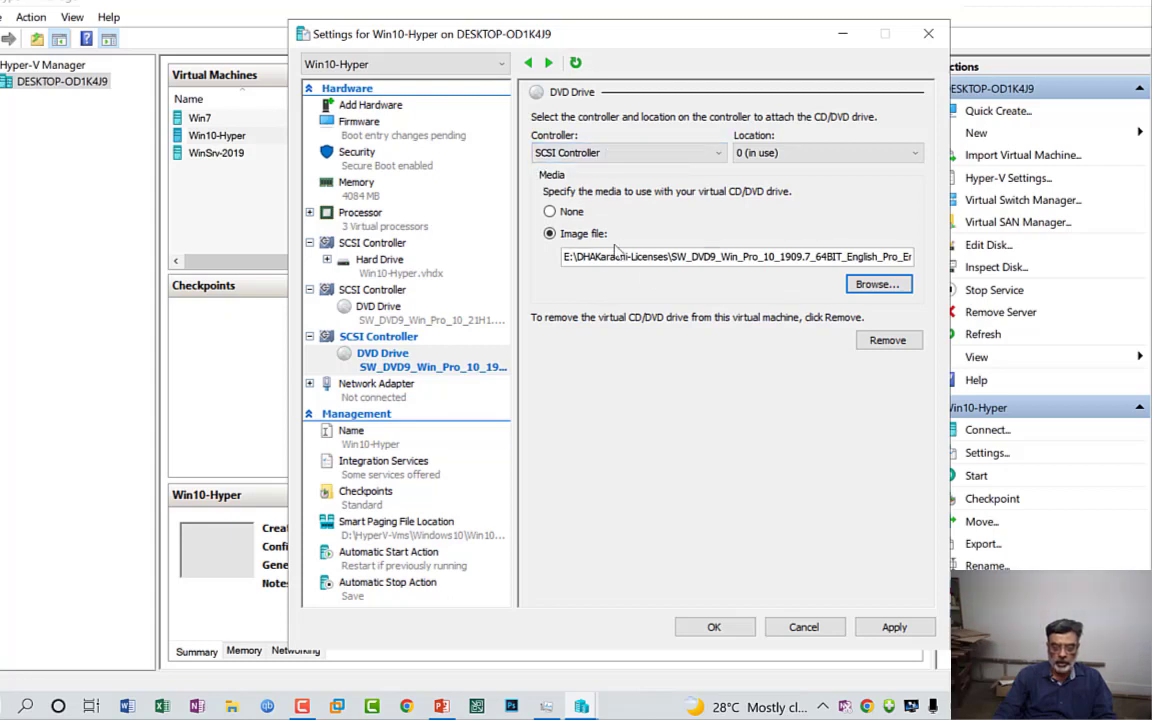
pyautogui.click(812, 627)
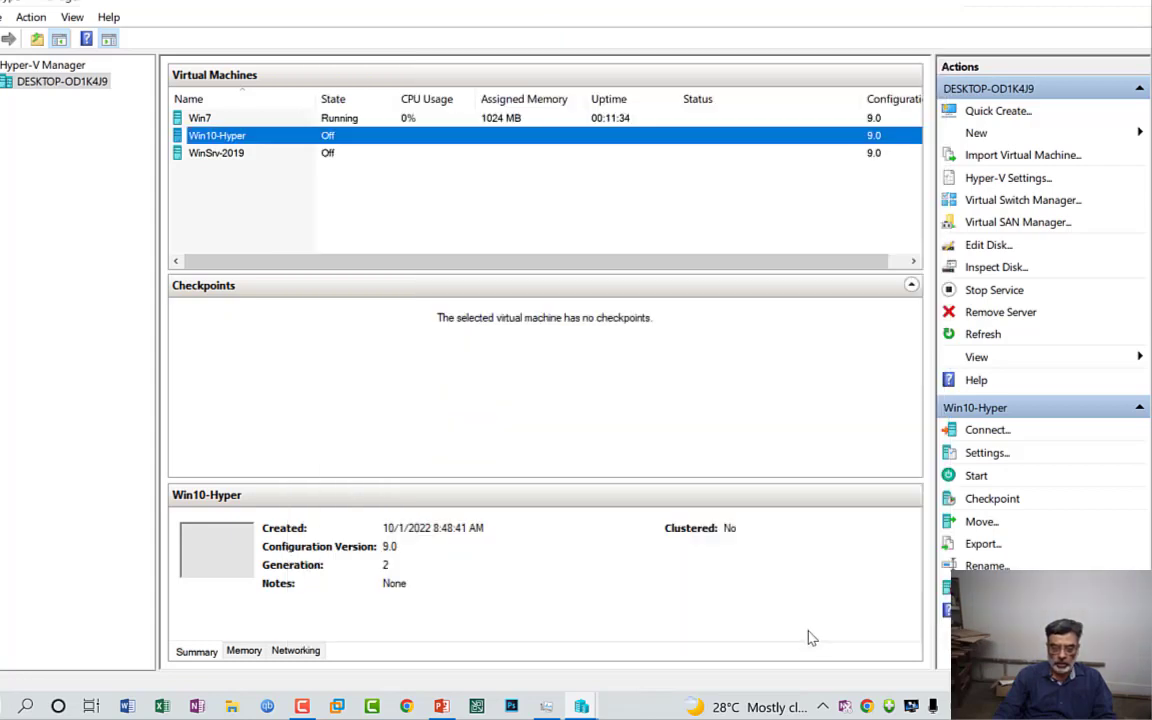
# Step: Reopen the Win10-Hyper settings and move the hard drive to first place in the firmware boot order
pyautogui.rightClick(190, 142)
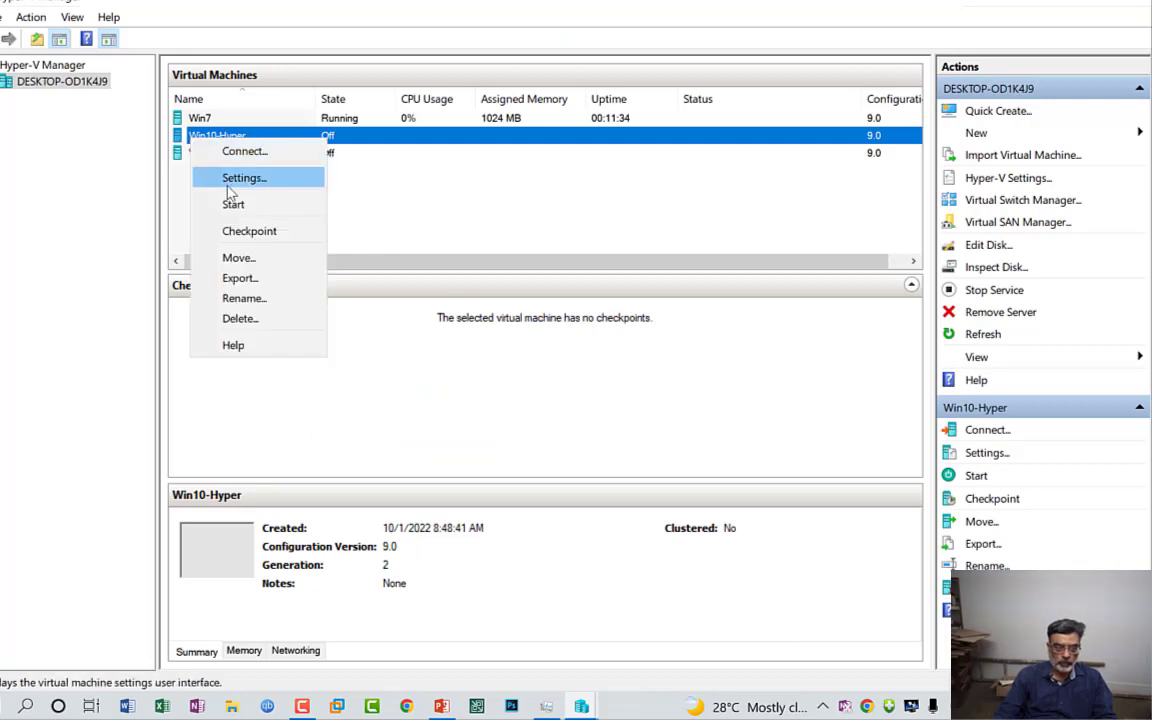
pyautogui.click(215, 176)
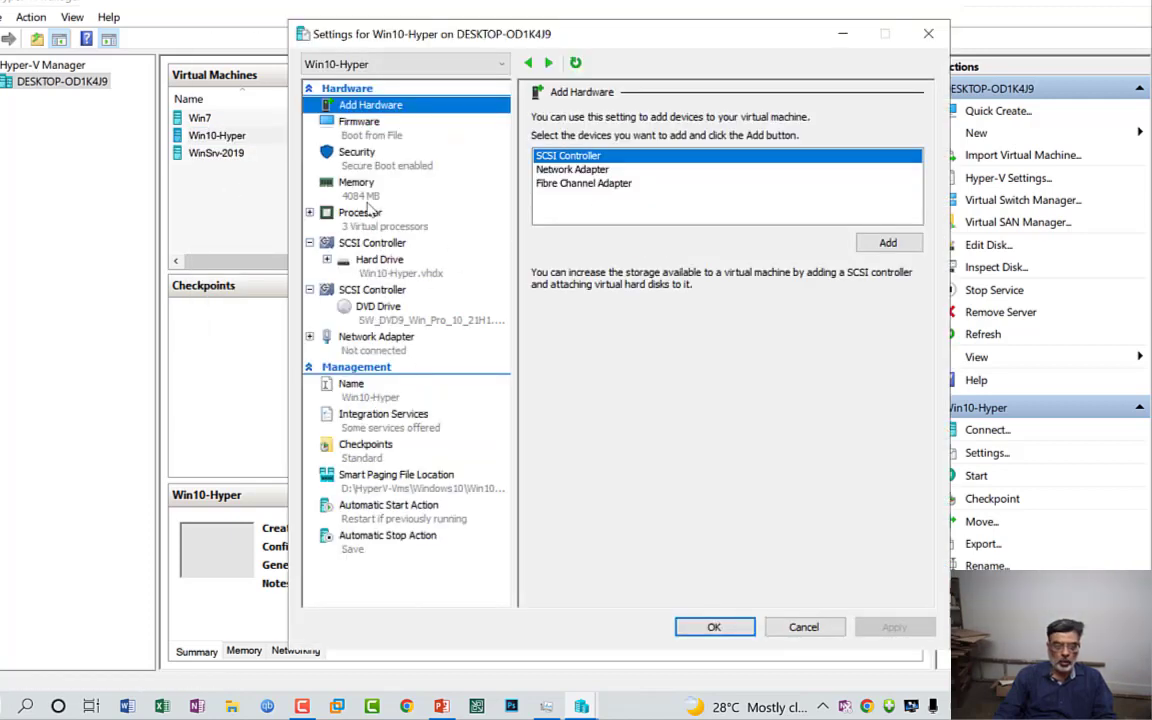
pyautogui.click(362, 134)
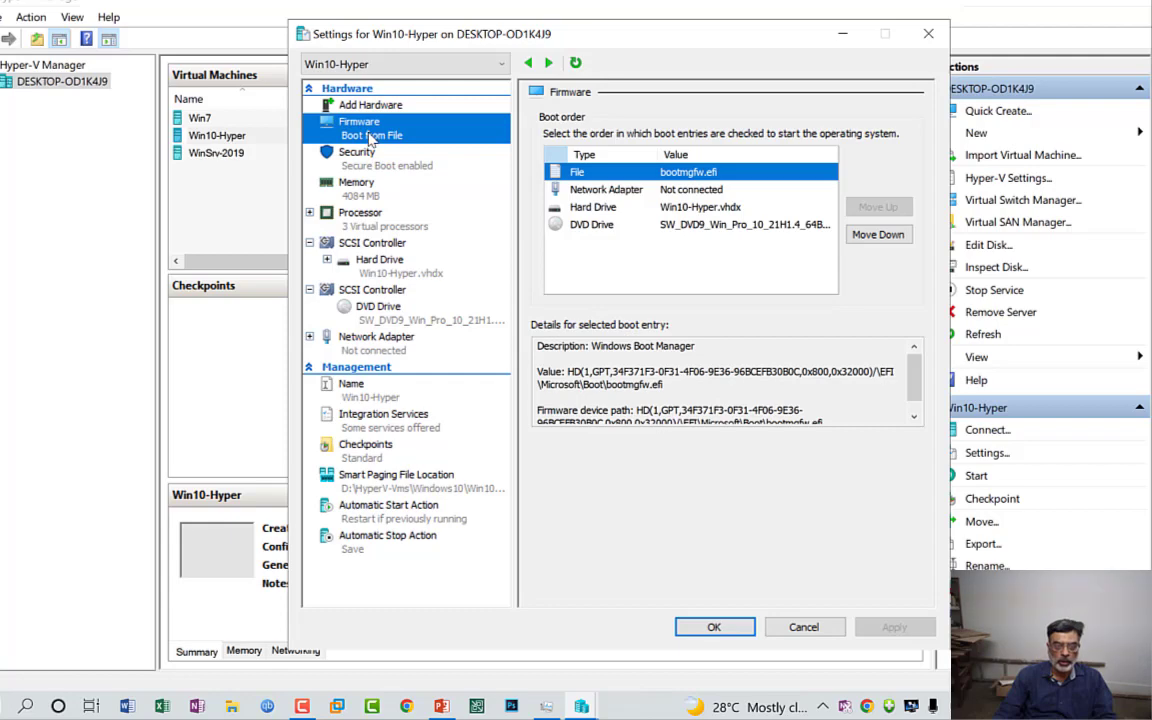
pyautogui.click(584, 189)
pyautogui.click(589, 207)
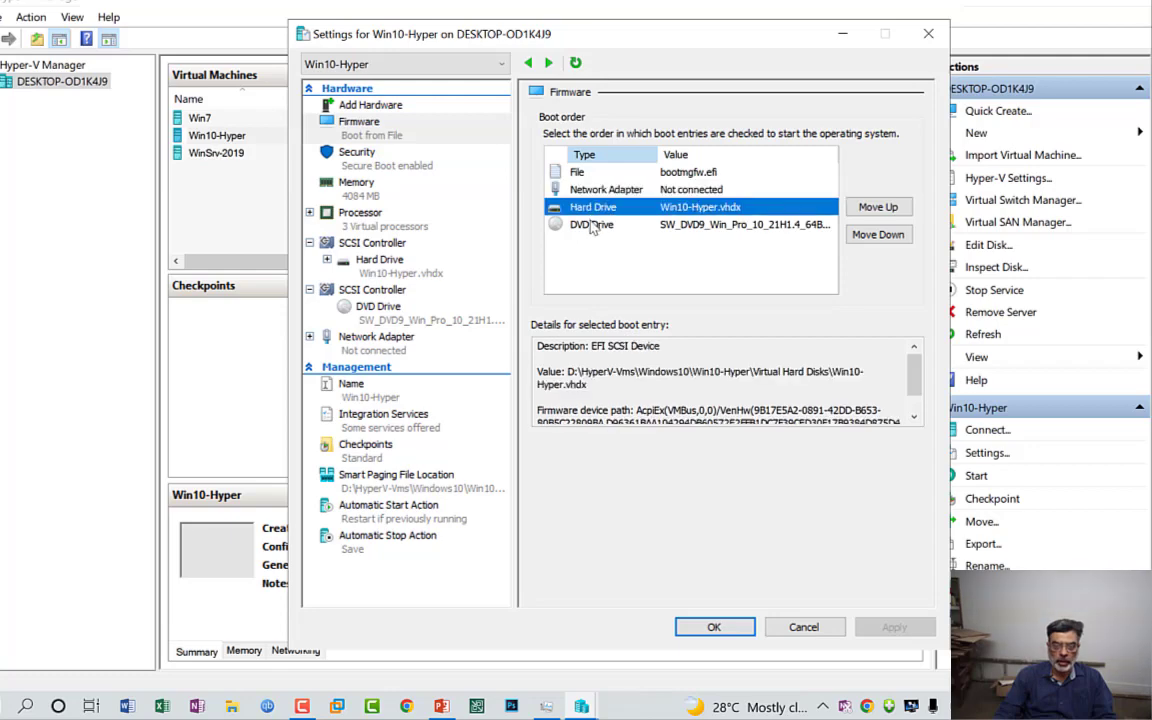
pyautogui.click(591, 223)
pyautogui.click(592, 207)
pyautogui.click(879, 211)
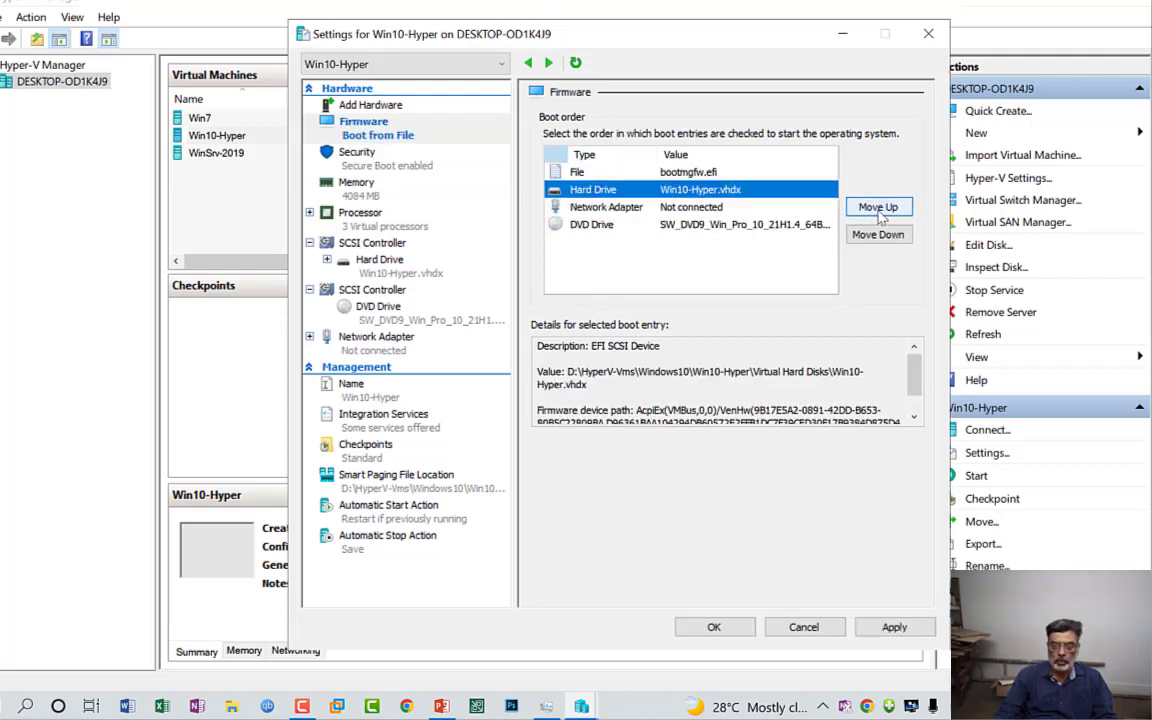
pyautogui.click(880, 214)
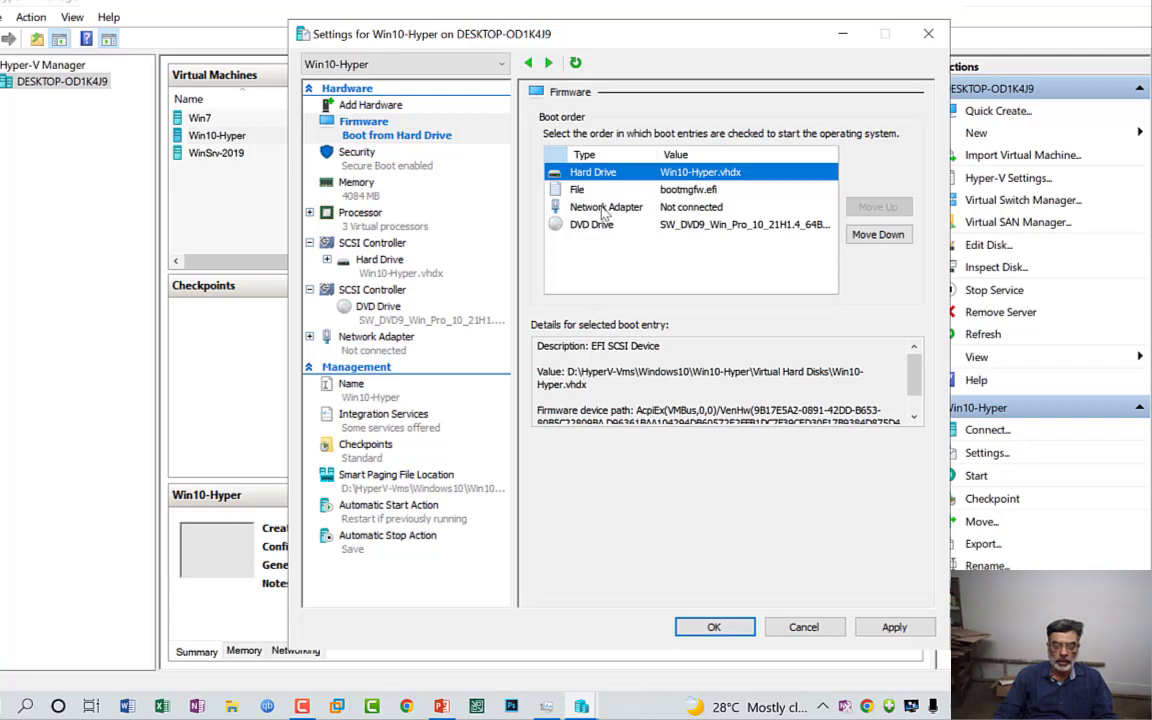
# Step: Try the Trusted Platform Module option in the security settings, then enable shielding instead and save the changes
pyautogui.click(356, 160)
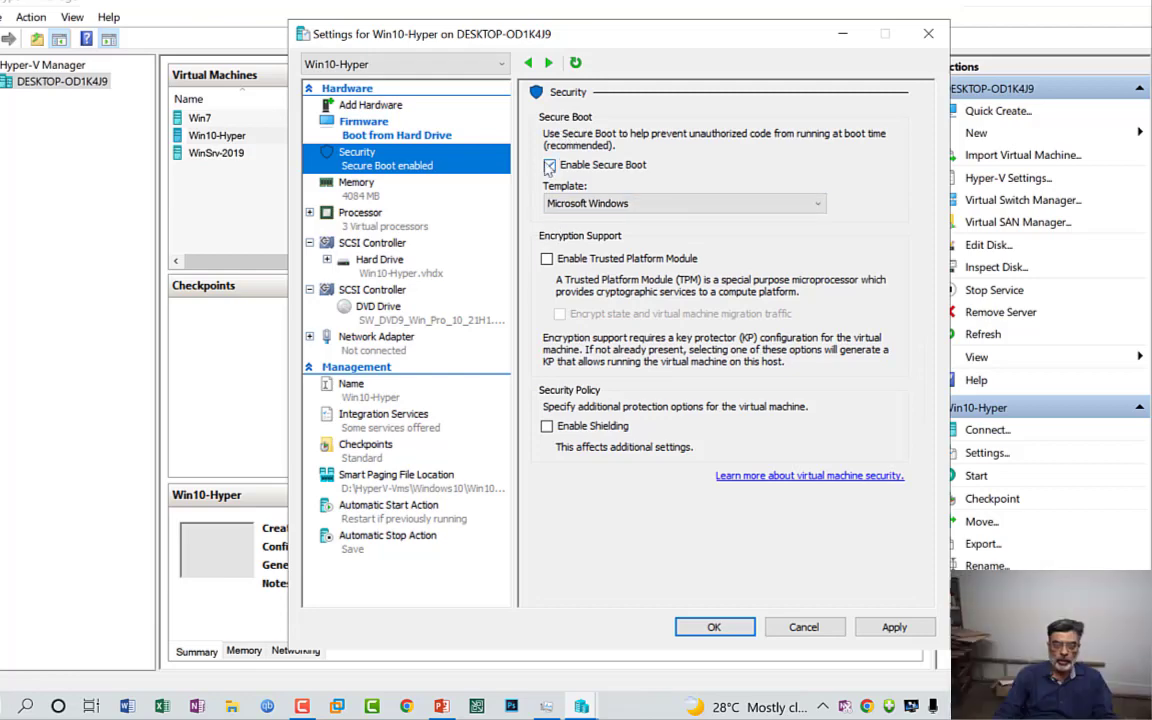
pyautogui.click(547, 260)
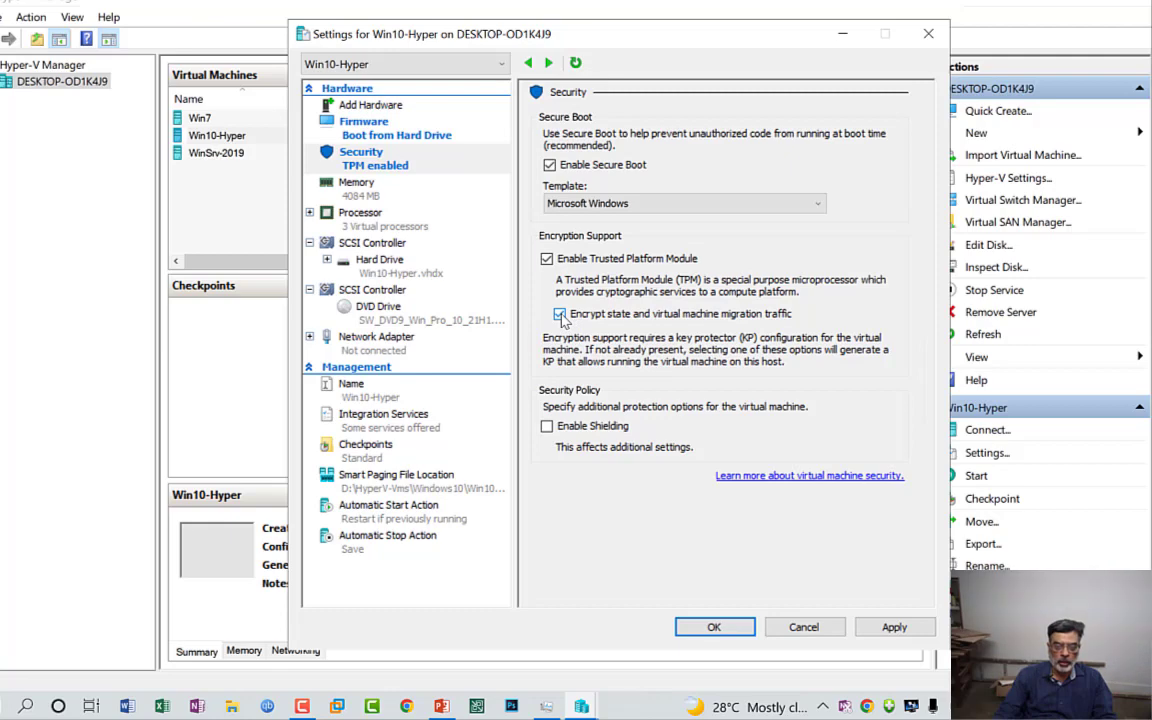
pyautogui.click(547, 259)
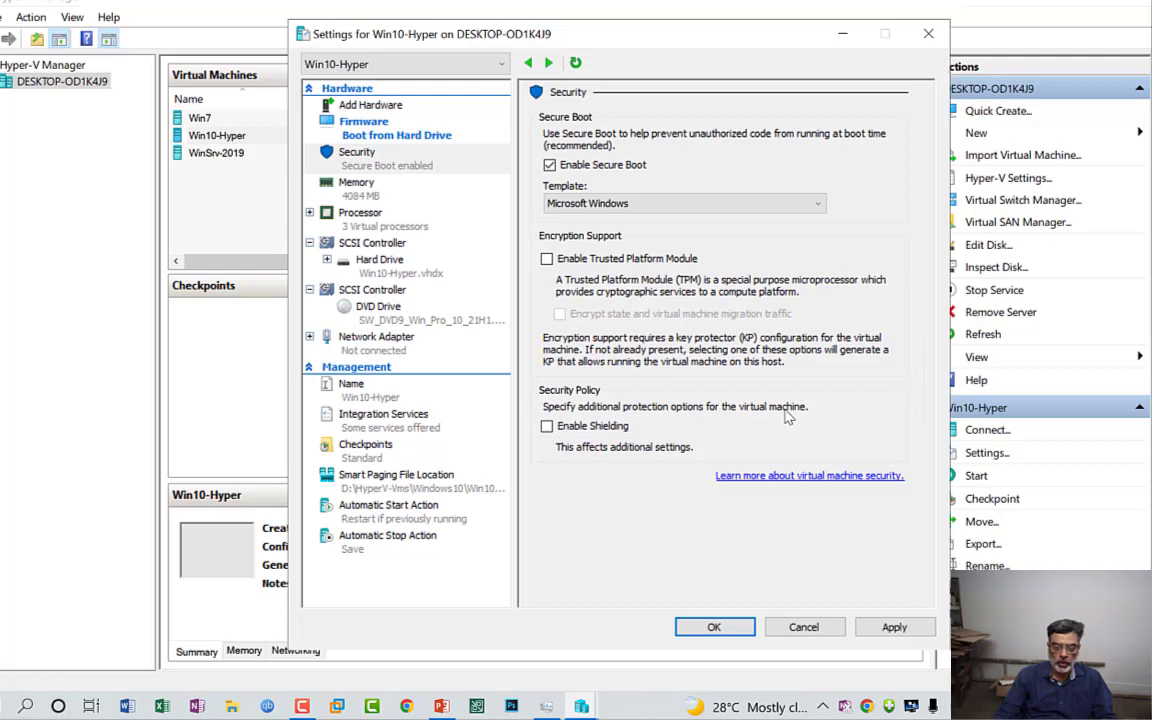
pyautogui.click(546, 426)
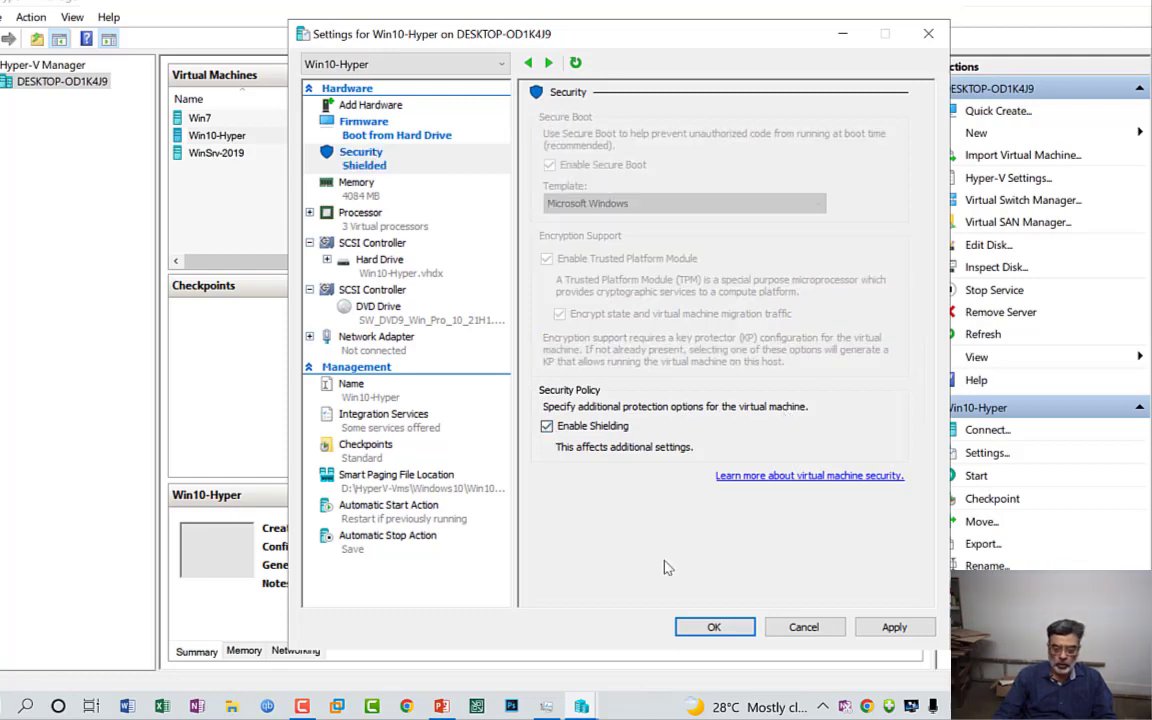
pyautogui.click(714, 628)
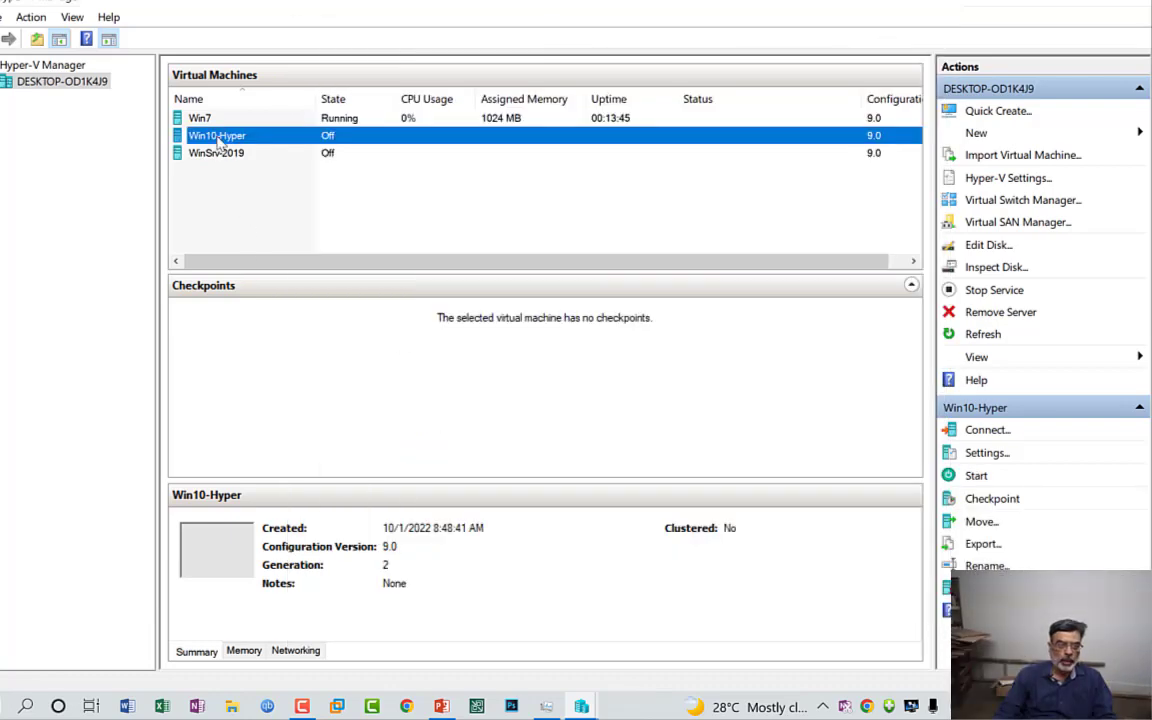
# Step: Connect to Win10-Hyper, start the virtual machine, and close the connection window
pyautogui.rightClick(218, 138)
pyautogui.click(248, 146)
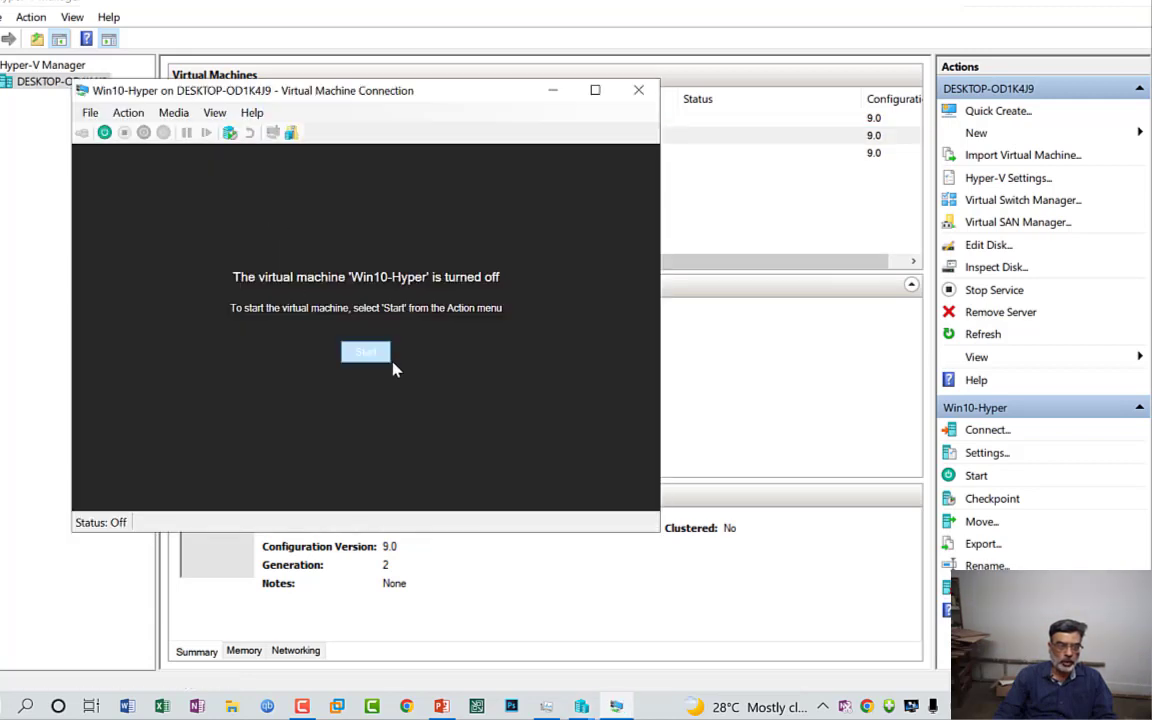
pyautogui.click(370, 352)
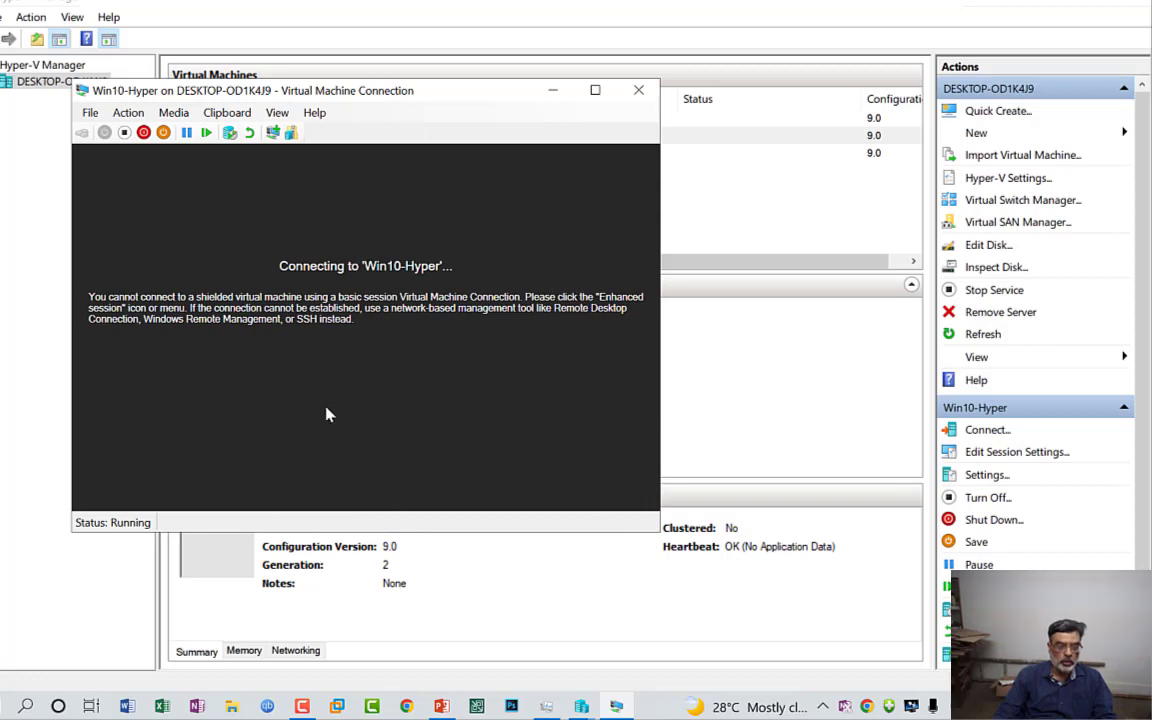
pyautogui.click(638, 91)
# Step: Check which security settings of the running Win10-Hyper virtual machine can be edited, then close its settings
pyautogui.rightClick(205, 138)
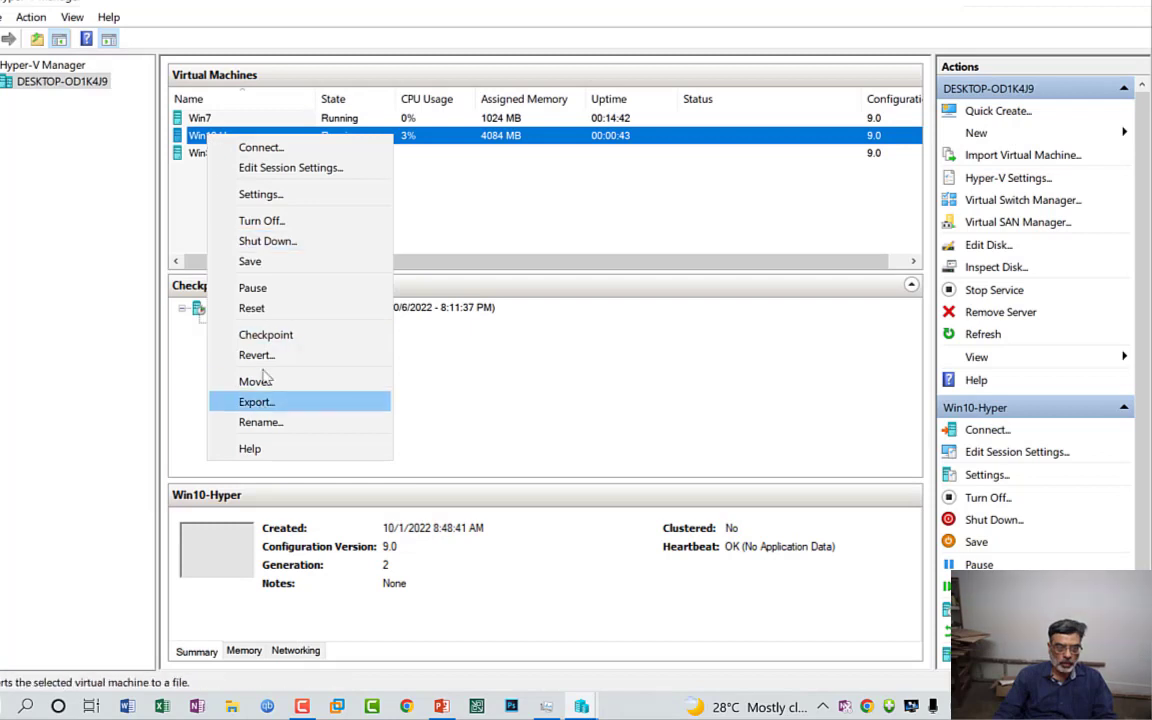
pyautogui.click(258, 195)
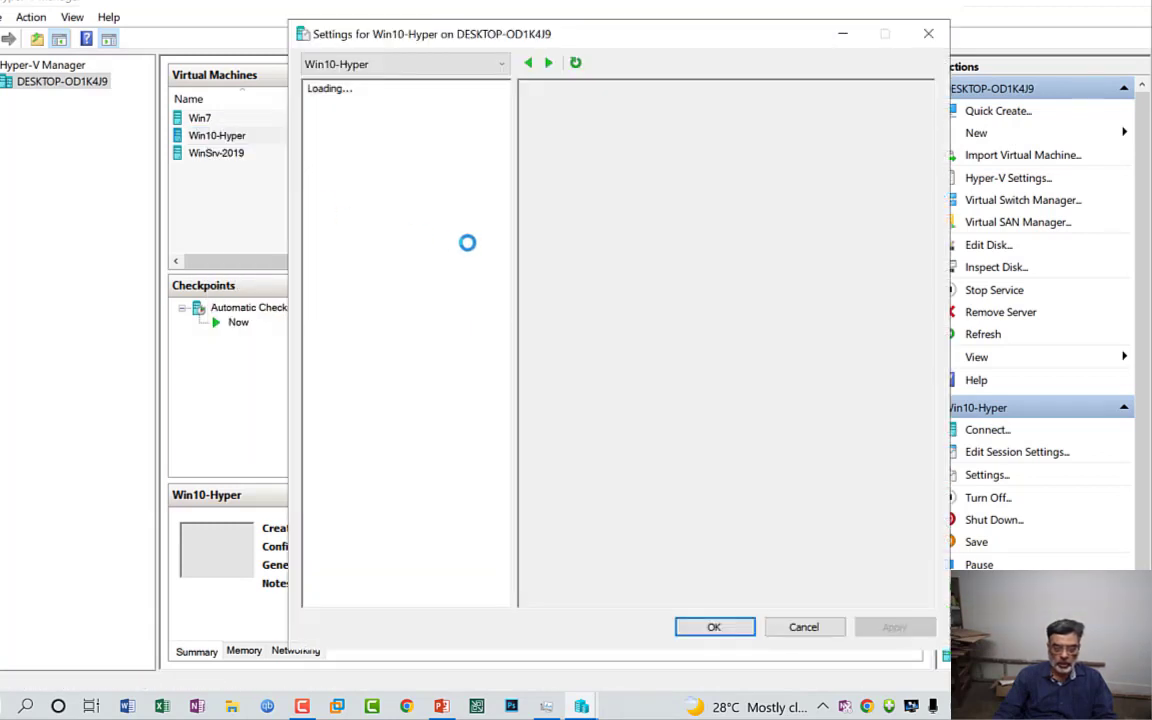
pyautogui.click(358, 158)
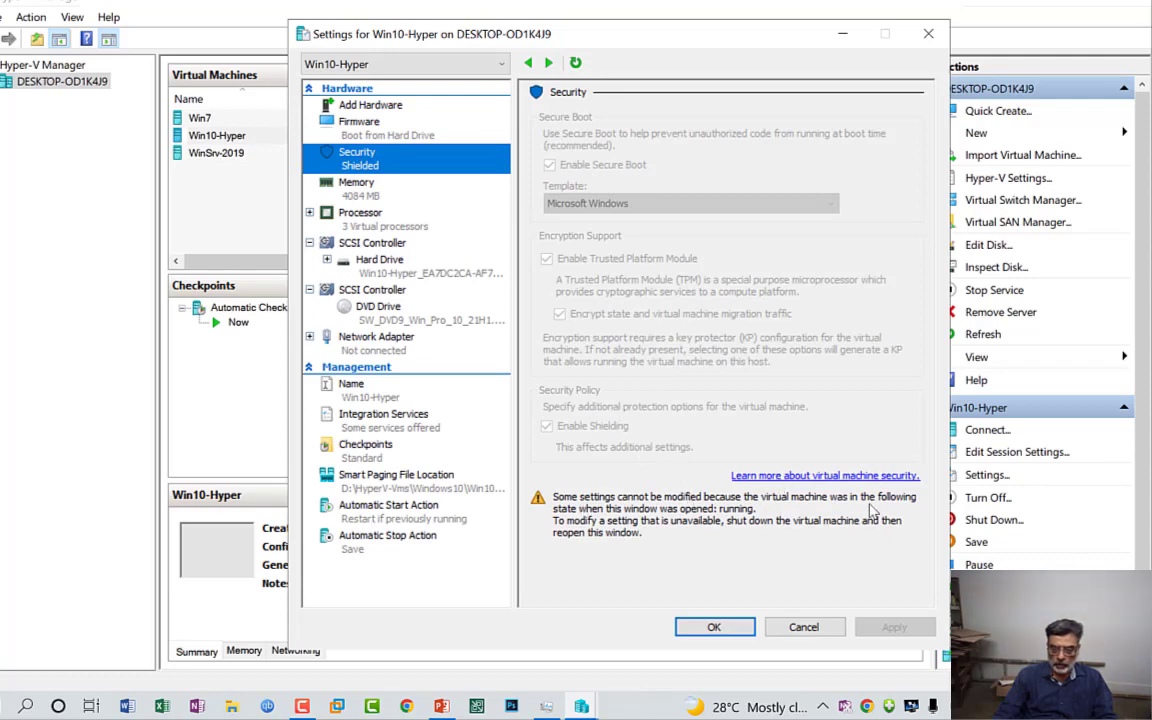
pyautogui.click(712, 627)
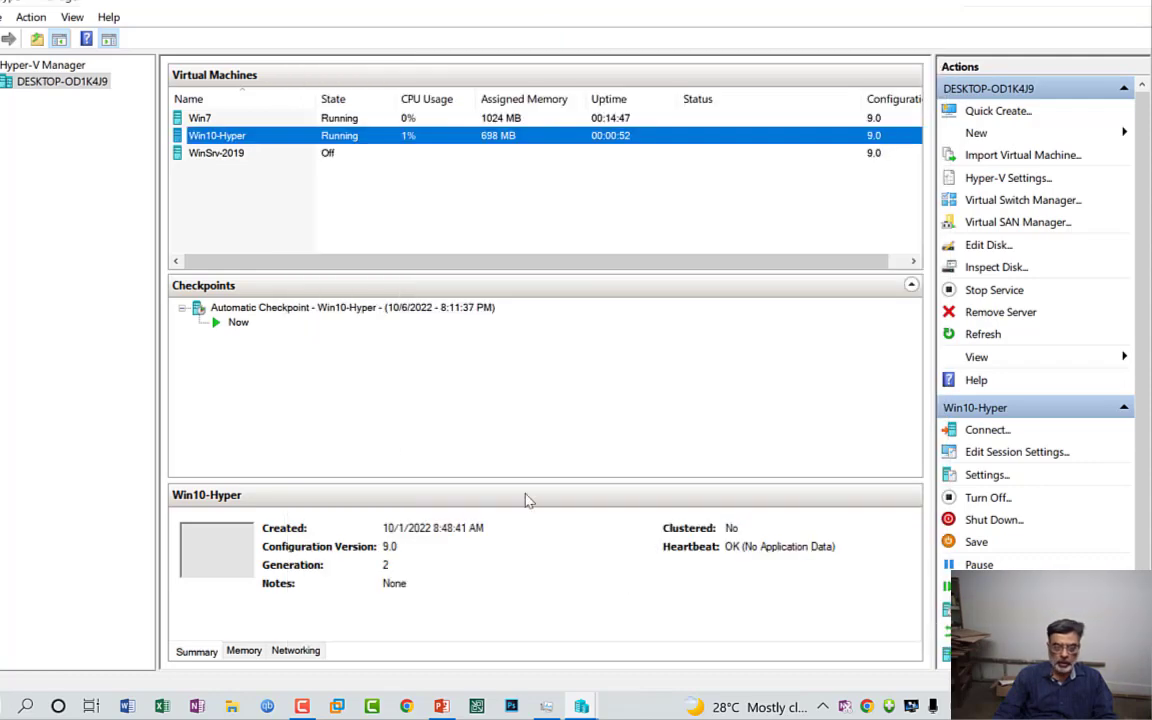
# Step: Turn off Win10-Hyper, then disable shielding and the Trusted Platform Module in its security settings
pyautogui.rightClick(210, 137)
pyautogui.click(264, 220)
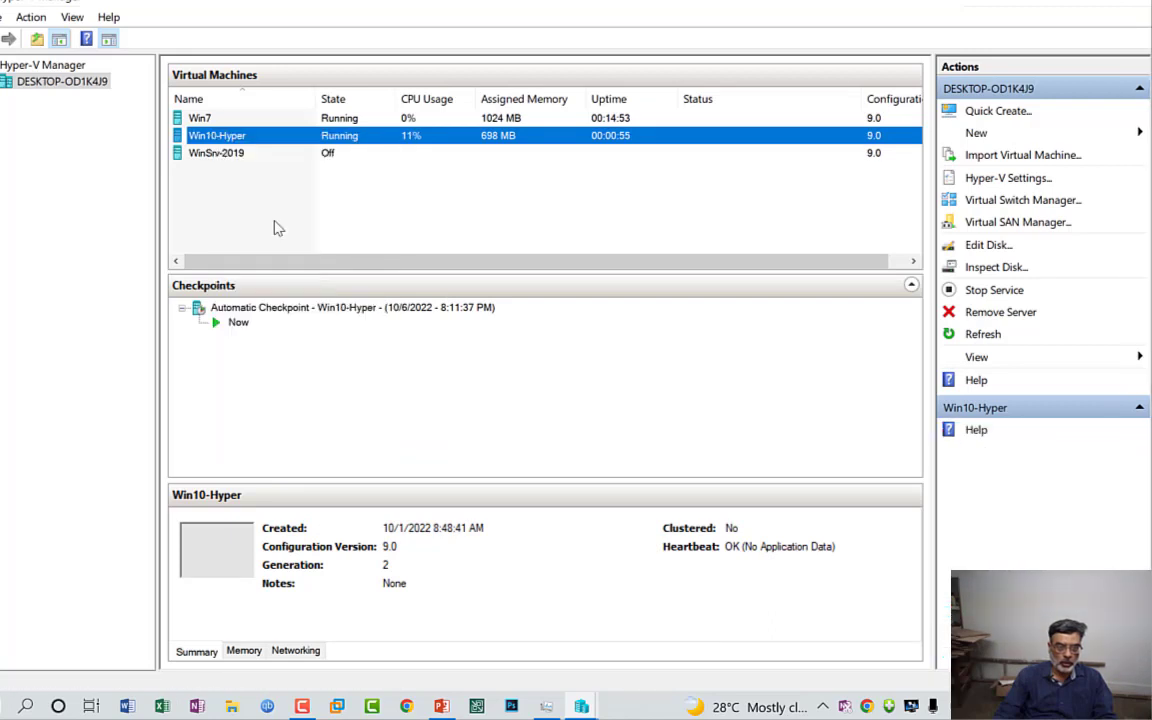
pyautogui.rightClick(227, 141)
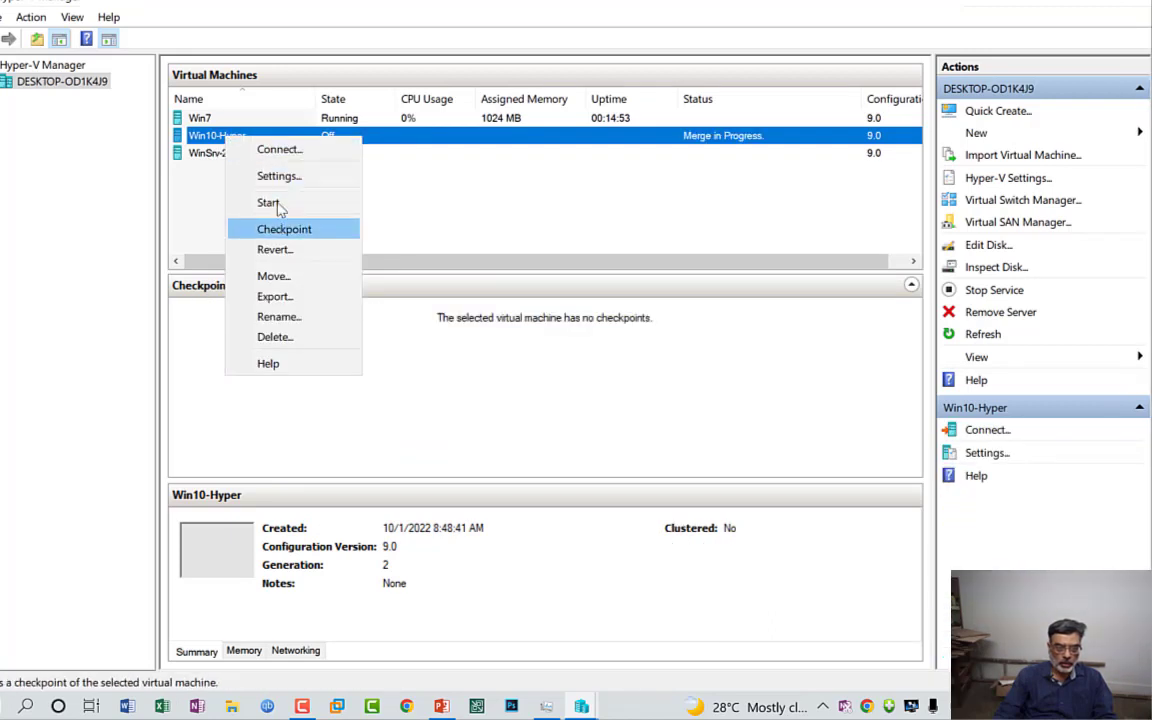
pyautogui.click(279, 177)
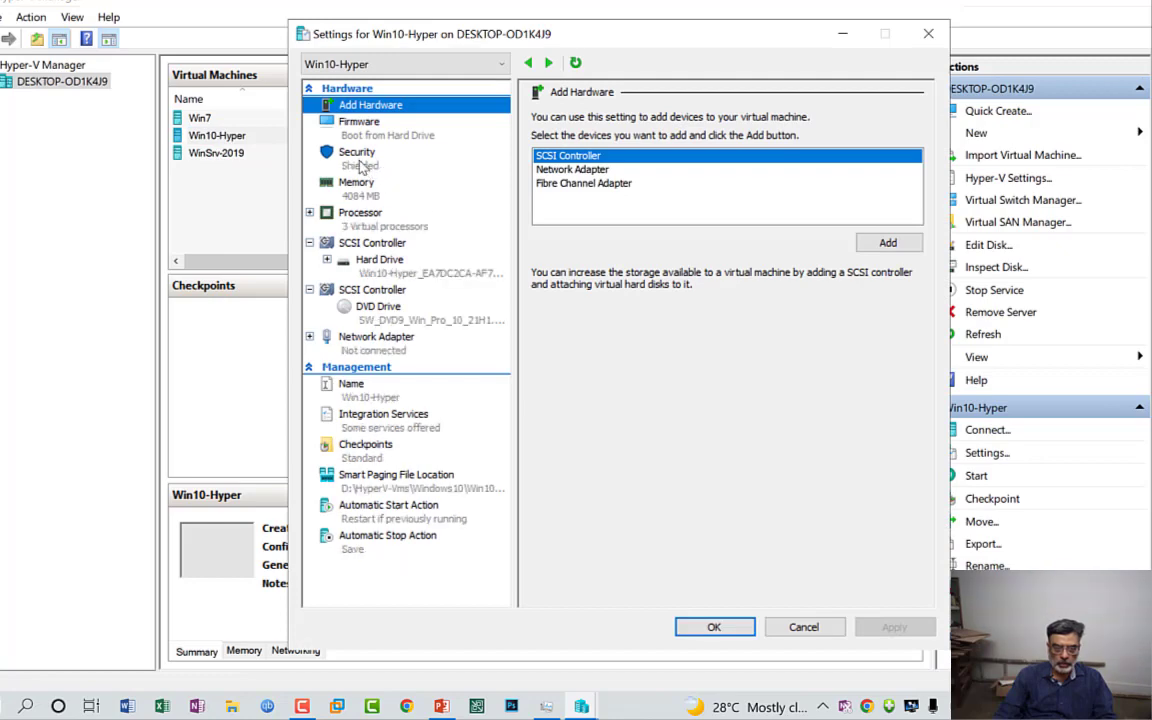
pyautogui.click(362, 162)
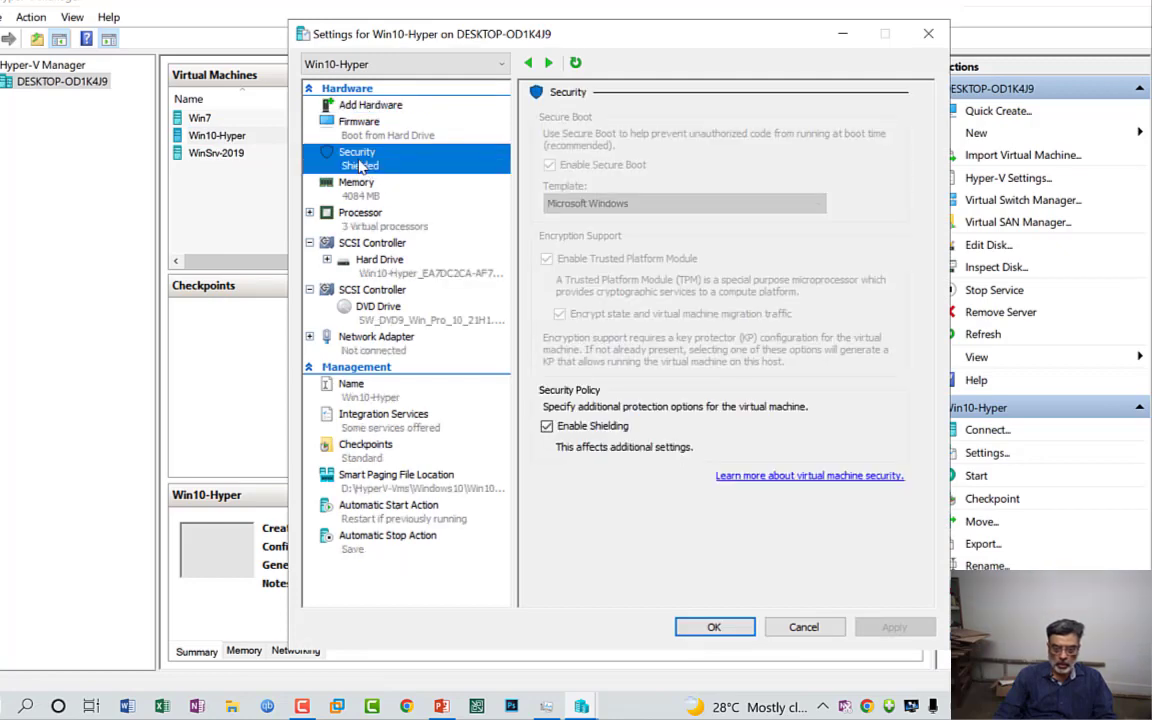
pyautogui.click(547, 426)
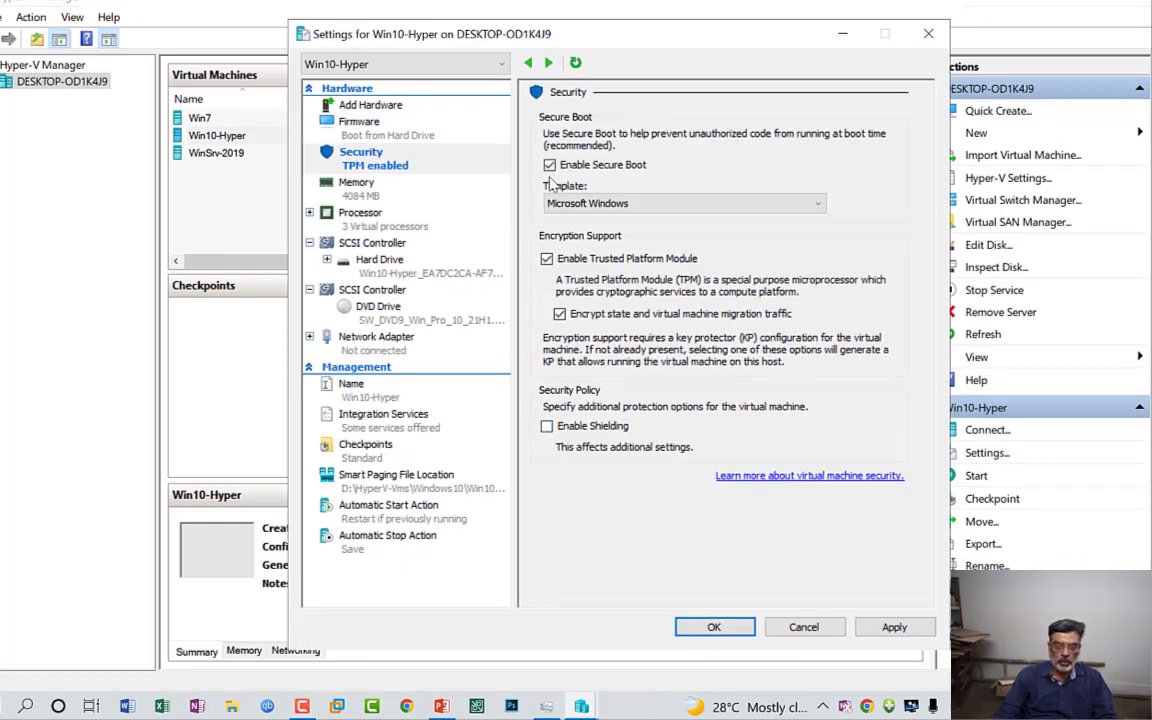
pyautogui.click(547, 259)
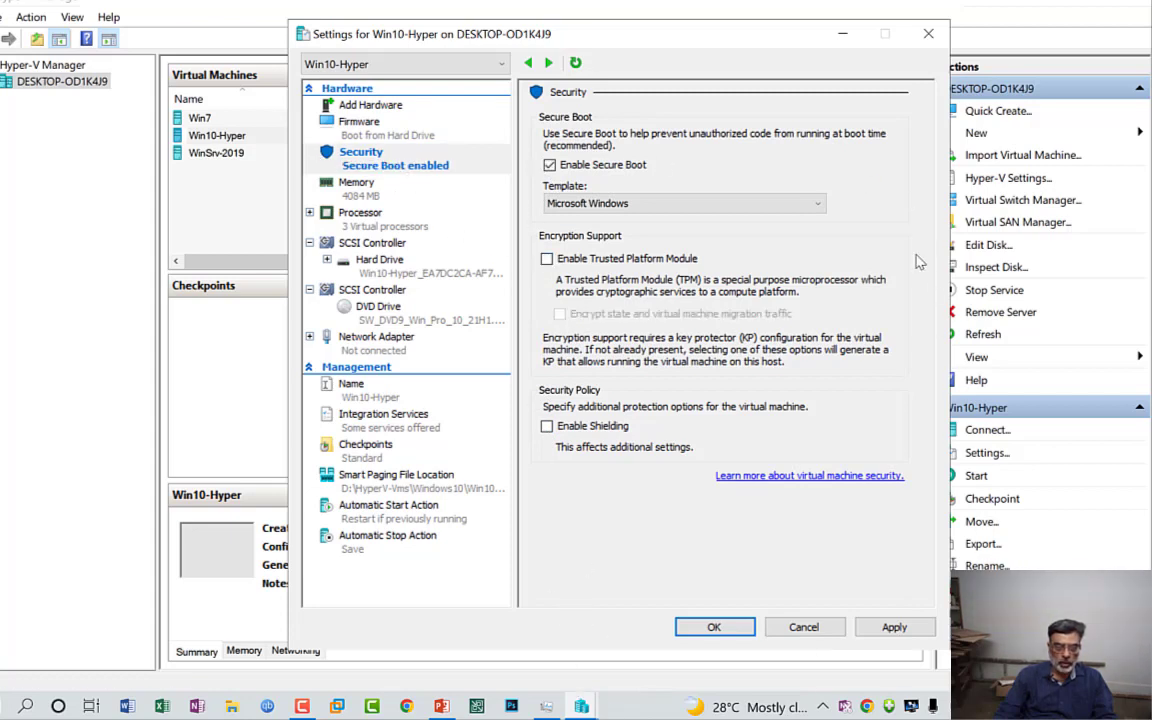
# Step: Review the RAM, dynamic memory limits and memory buffer settings of Win10-Hyper, and set its memory weight to High
pyautogui.click(357, 193)
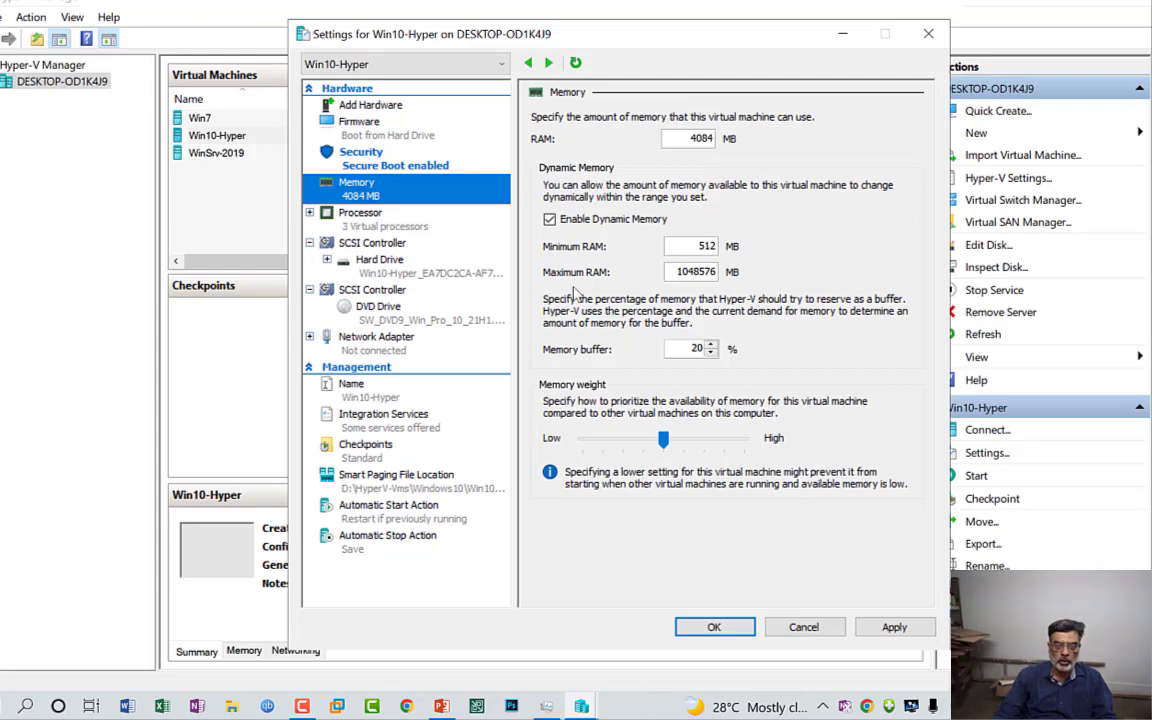
pyautogui.doubleClick(705, 246)
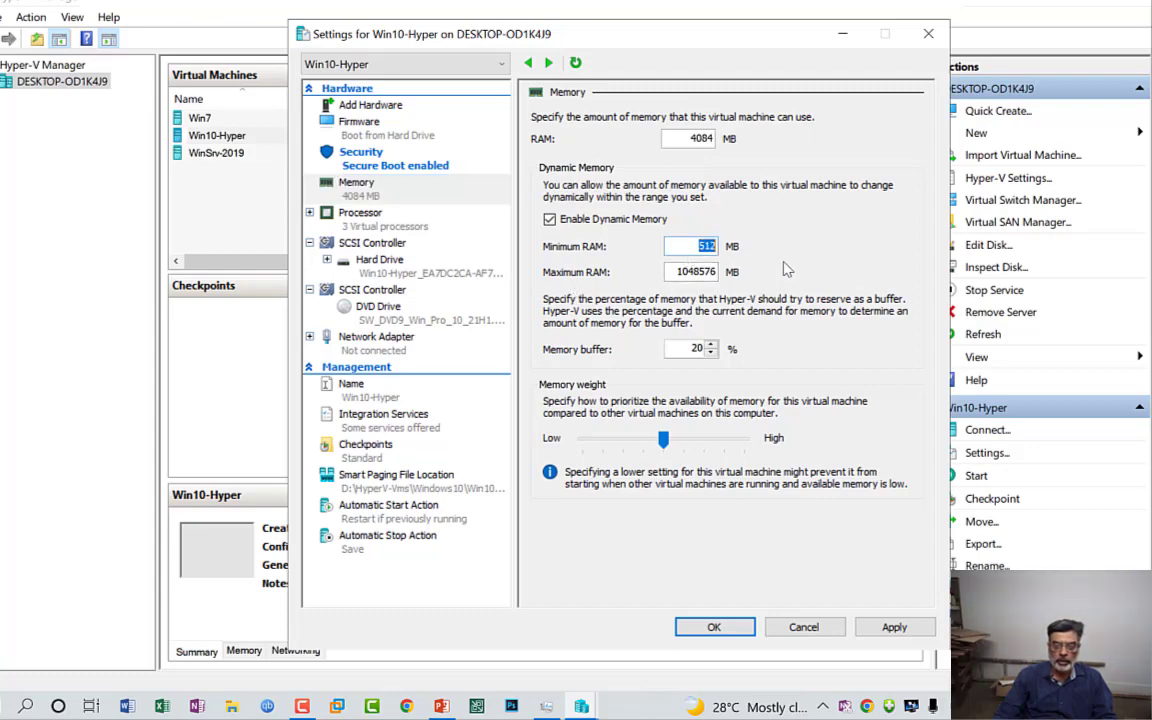
pyautogui.doubleClick(722, 272)
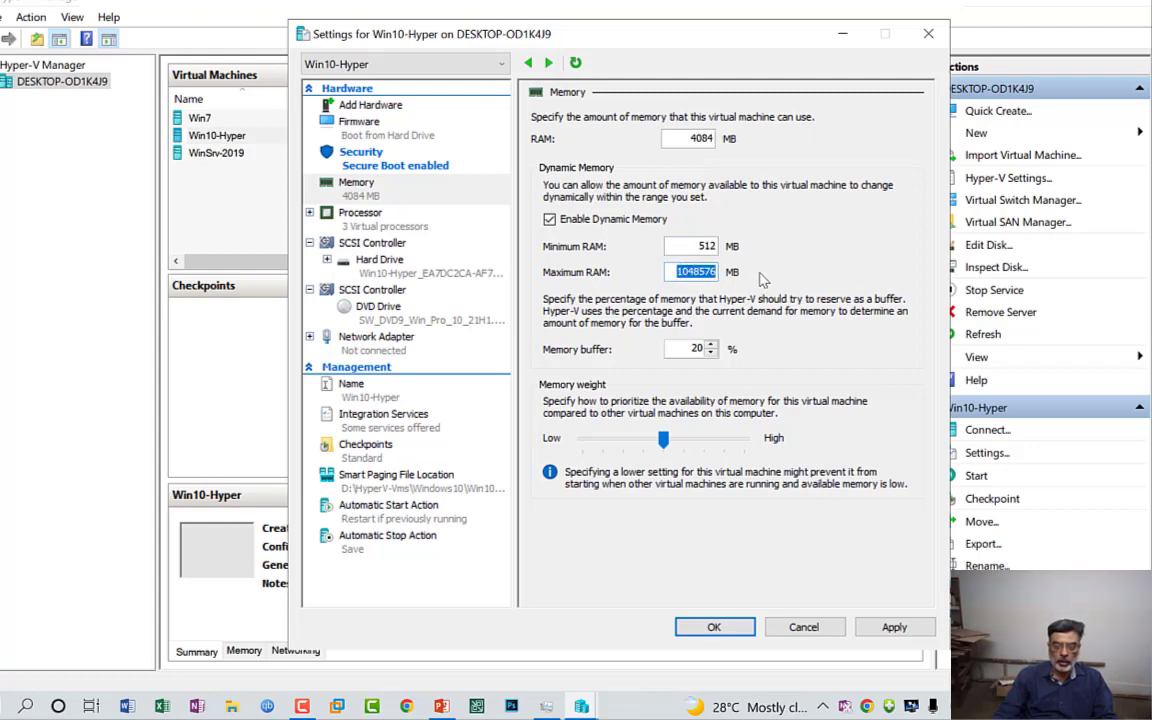
pyautogui.doubleClick(668, 246)
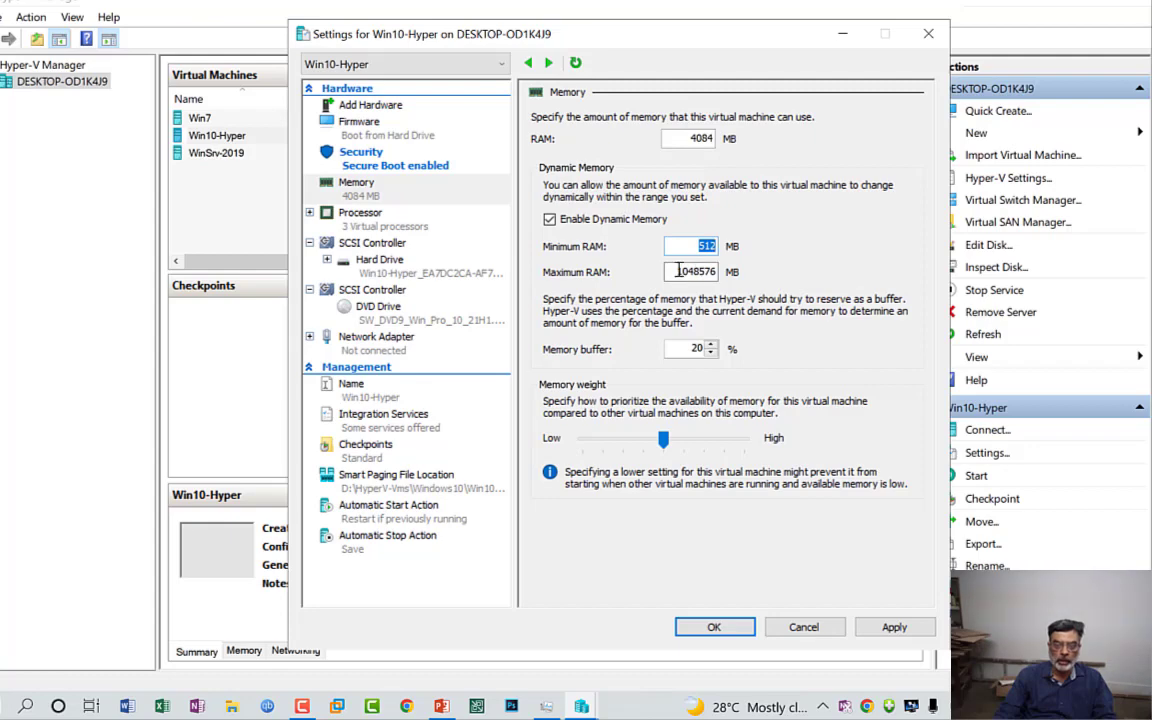
pyautogui.moveTo(677, 270); pyautogui.dragTo(777, 268)
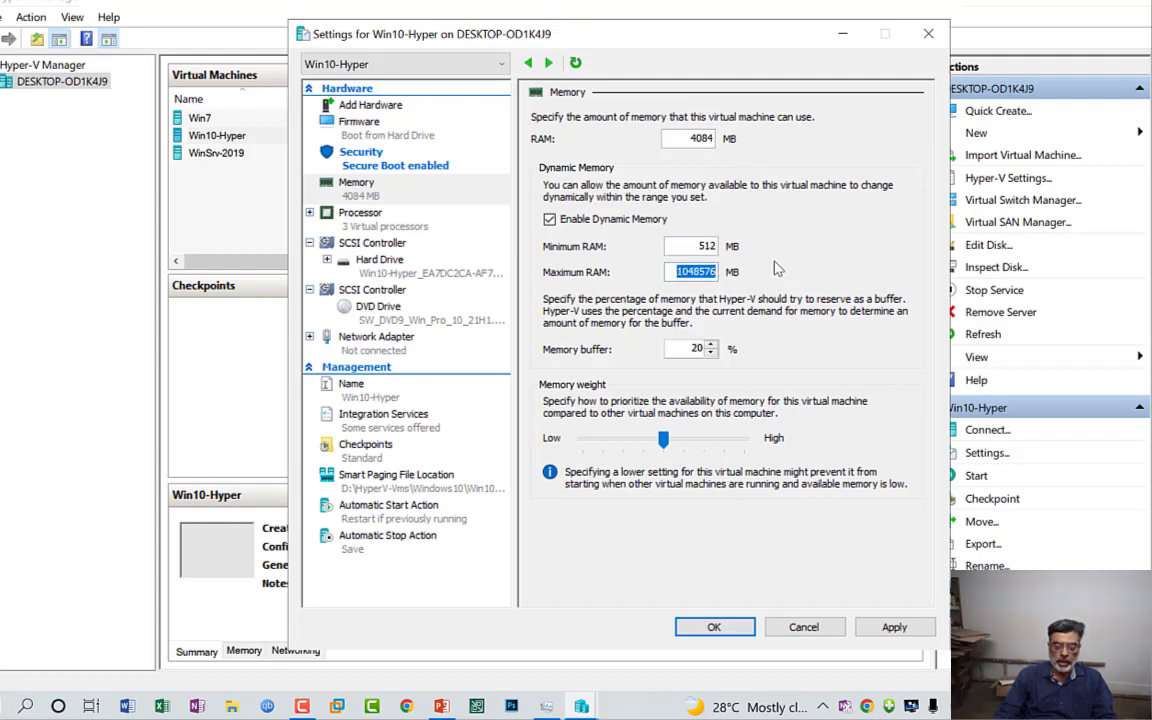
pyautogui.click(672, 272)
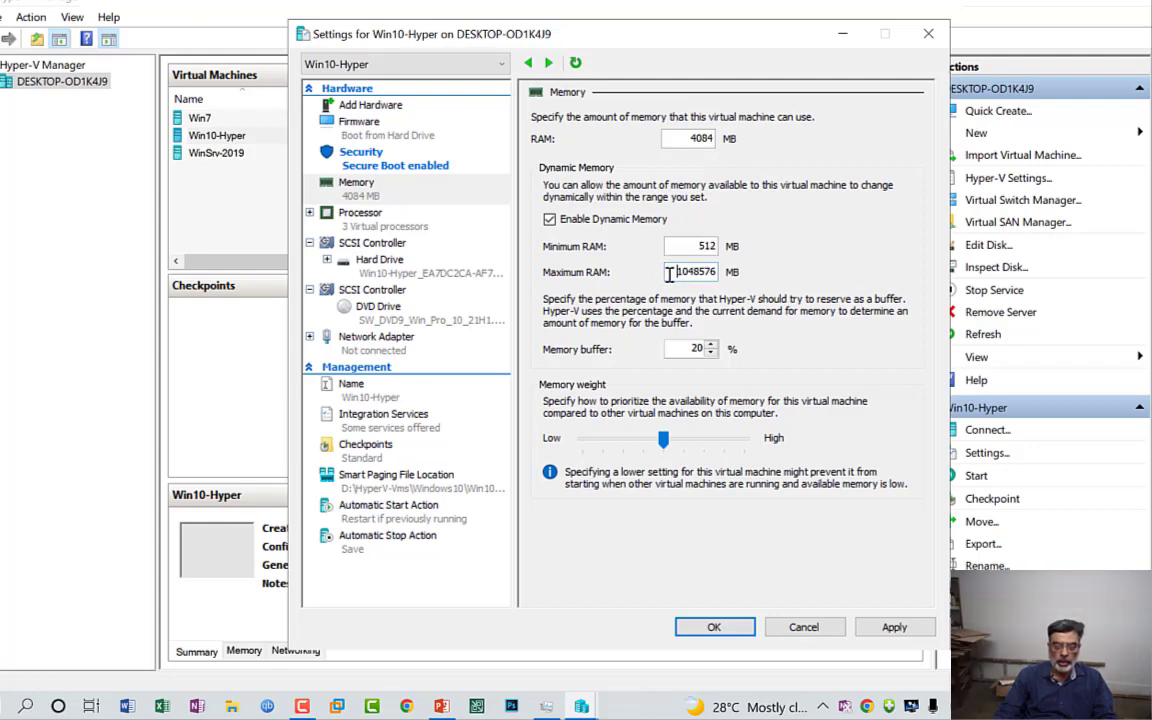
pyautogui.moveTo(674, 271); pyautogui.dragTo(728, 271)
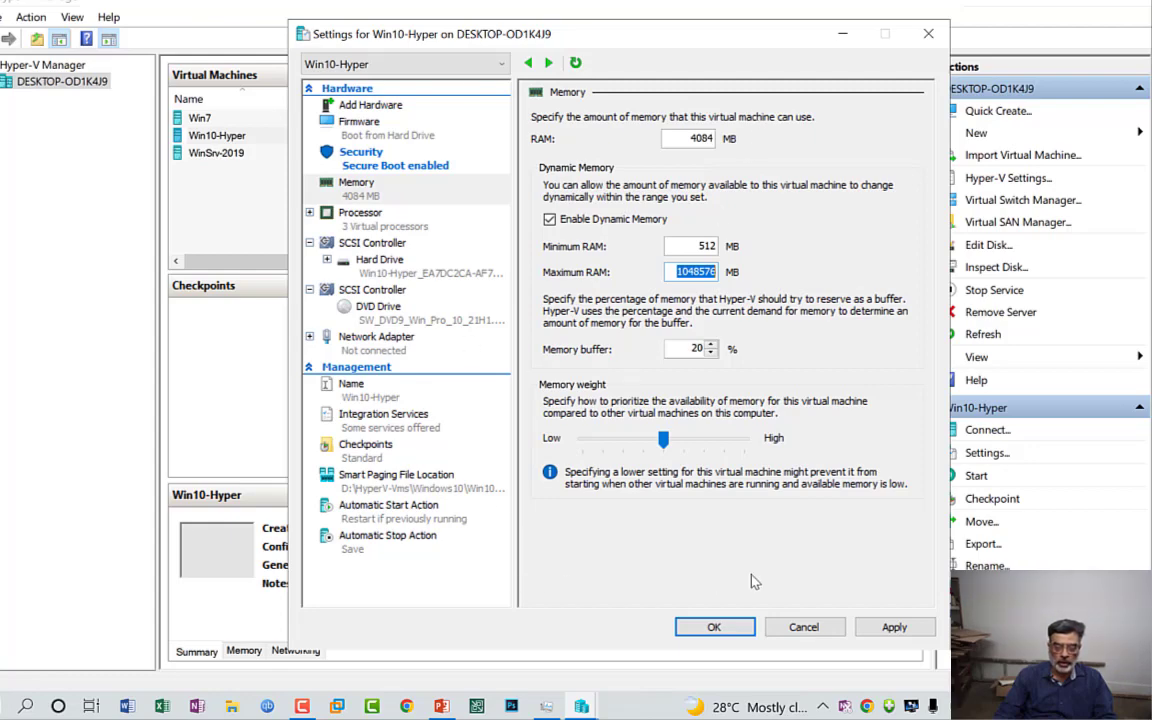
pyautogui.moveTo(667, 246); pyautogui.dragTo(718, 246)
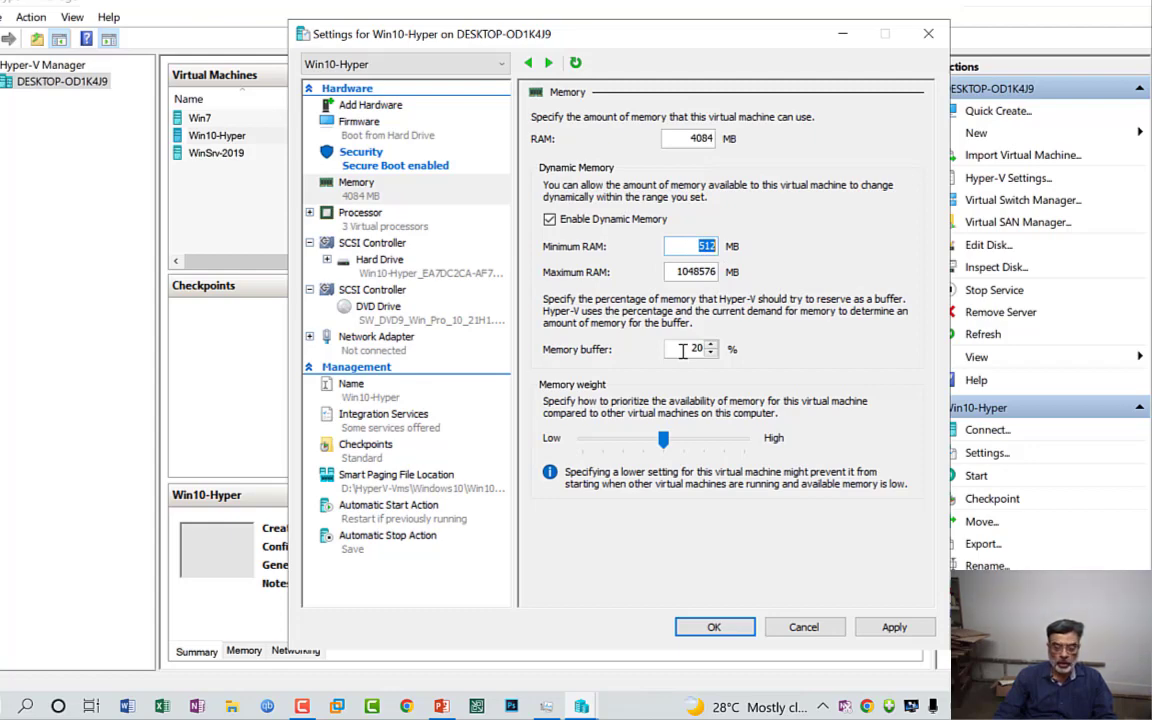
pyautogui.moveTo(682, 350); pyautogui.dragTo(704, 350)
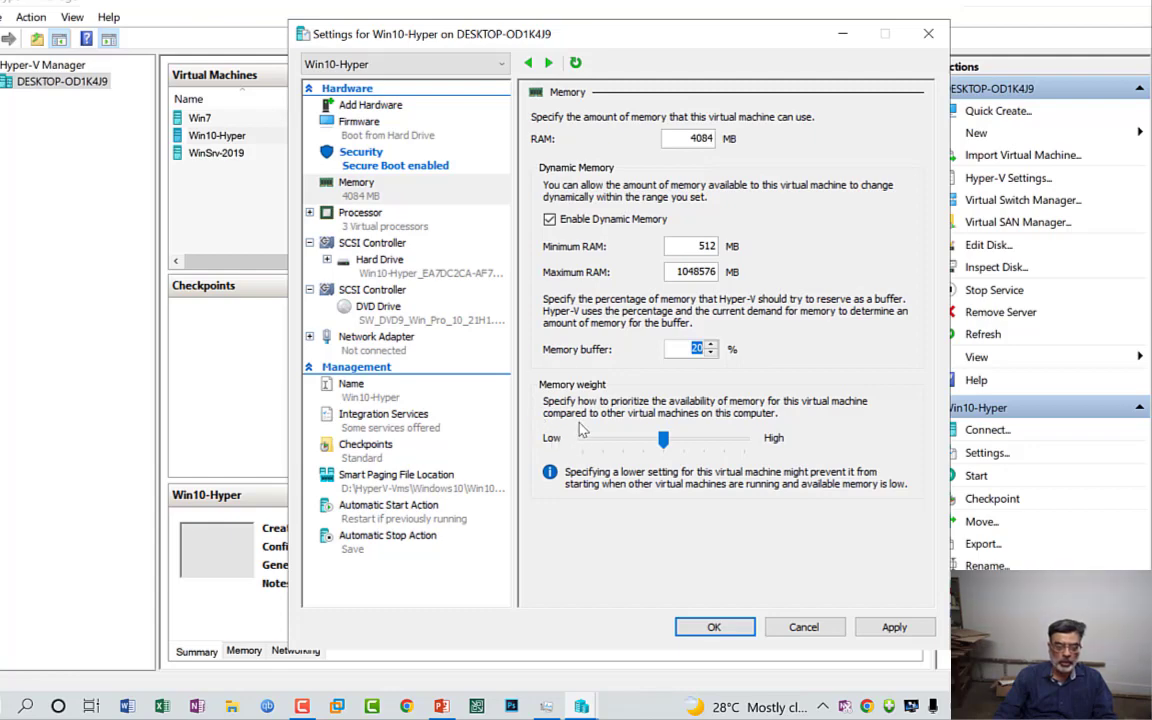
pyautogui.doubleClick(678, 274)
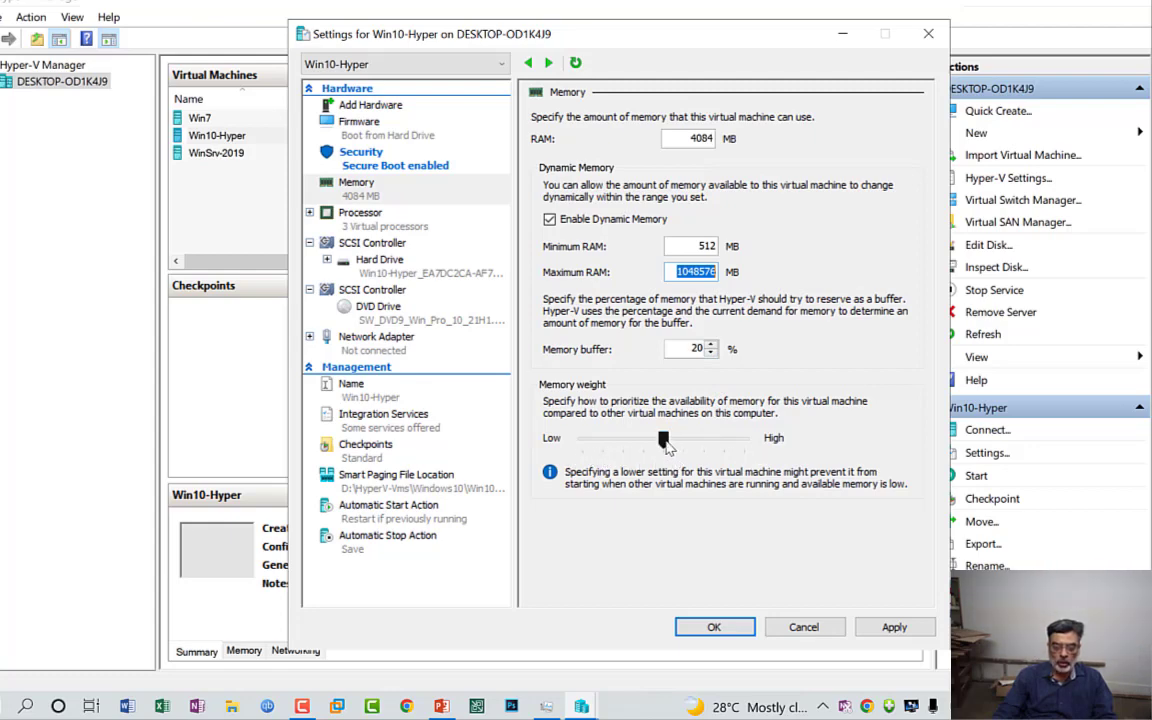
pyautogui.moveTo(663, 440); pyautogui.dragTo(743, 449)
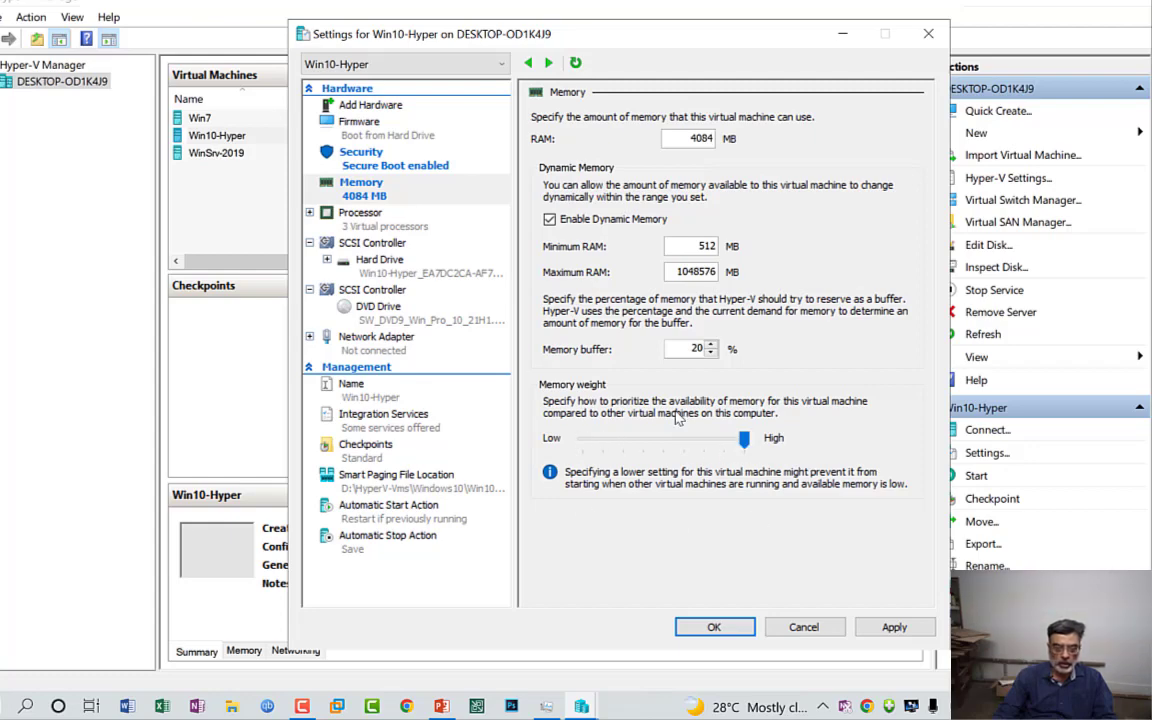
# Step: Look over the virtual machine's processor, SCSI controller and hard drive settings
pyautogui.click(386, 229)
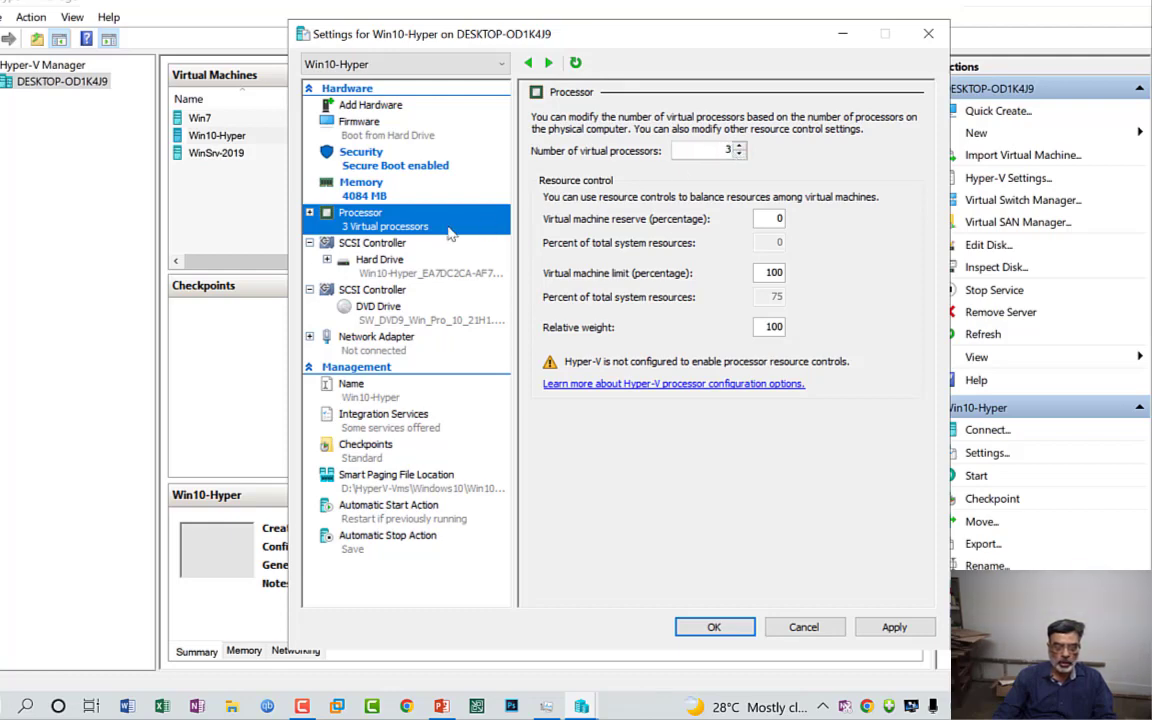
pyautogui.click(384, 246)
pyautogui.click(383, 261)
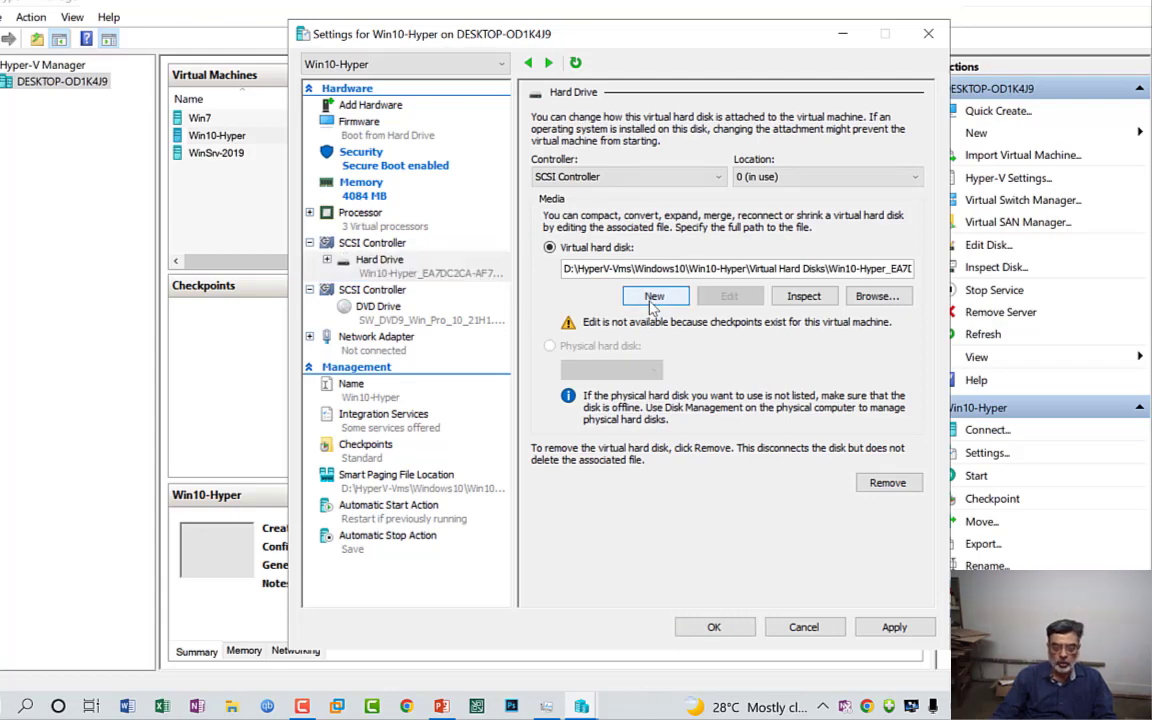
# Step: Walk through the New Virtual Hard Disk Wizard past the name and location, keeping the dynamically expanding disk type
pyautogui.click(654, 296)
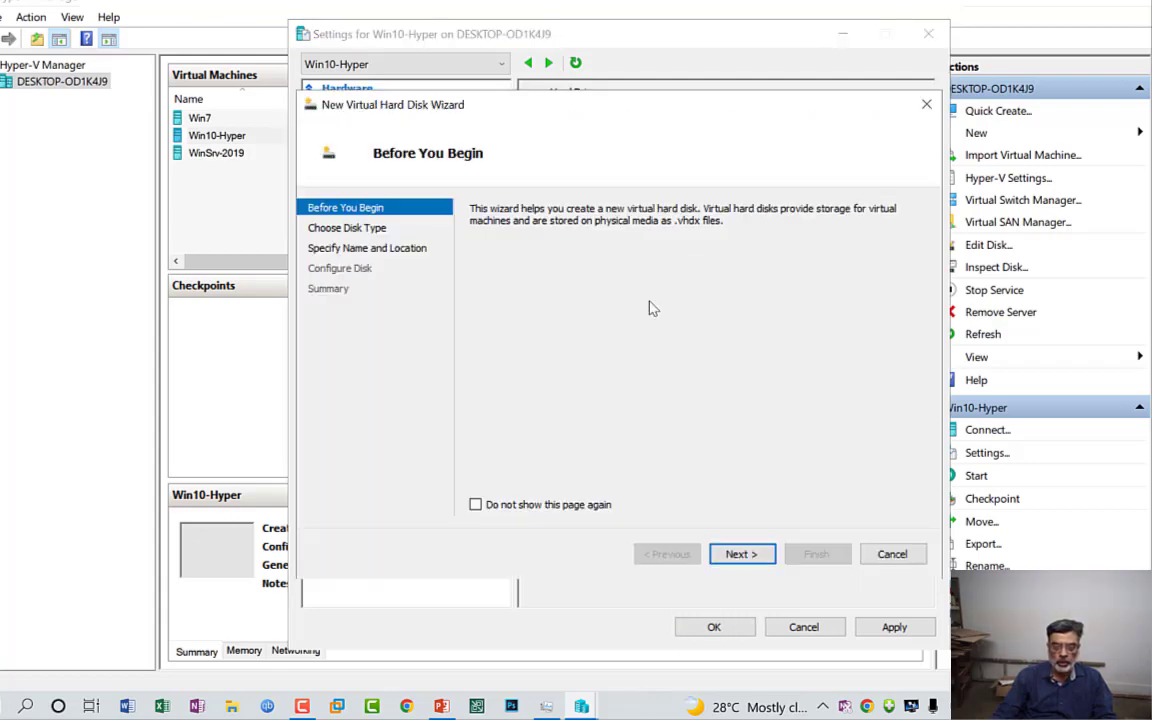
pyautogui.click(762, 556)
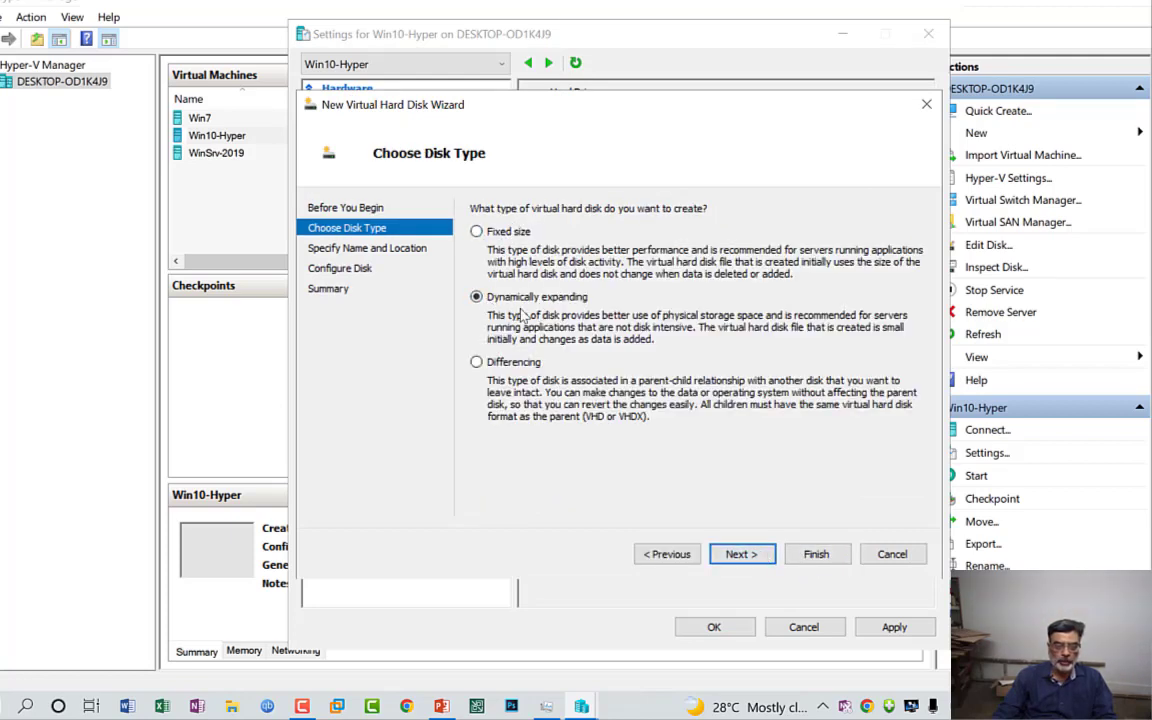
pyautogui.click(741, 554)
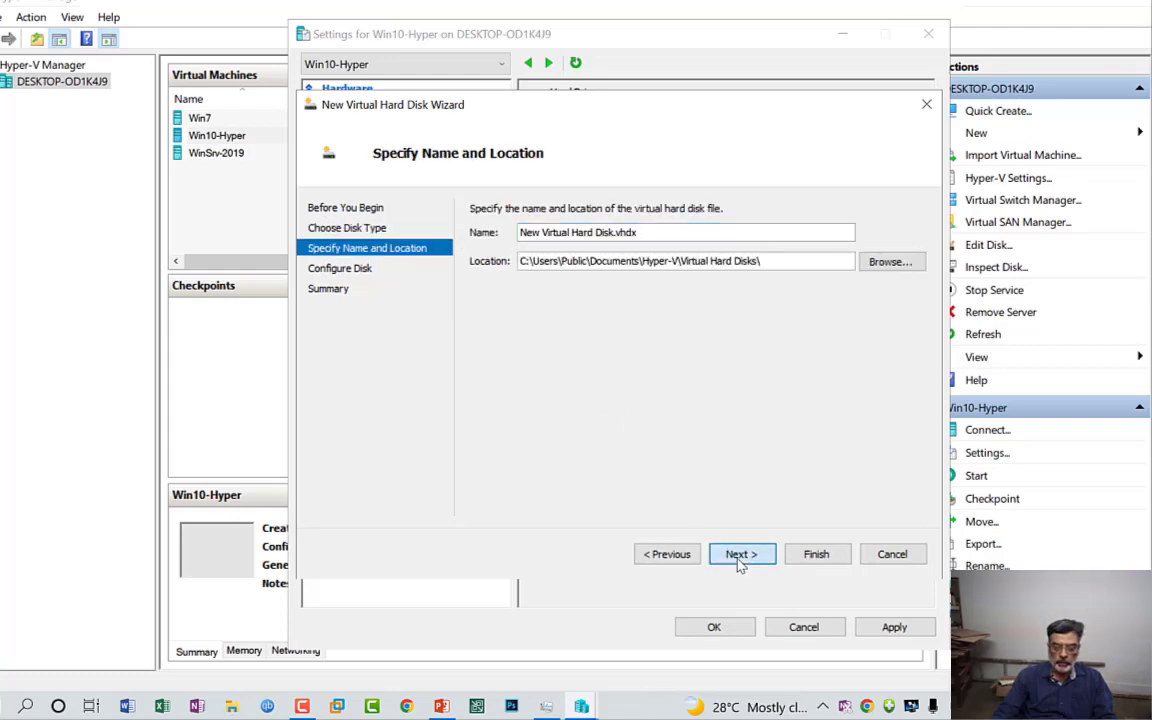
pyautogui.click(738, 556)
# Step: Set the DVD drive's media to None in place of the image file
pyautogui.click(322, 346)
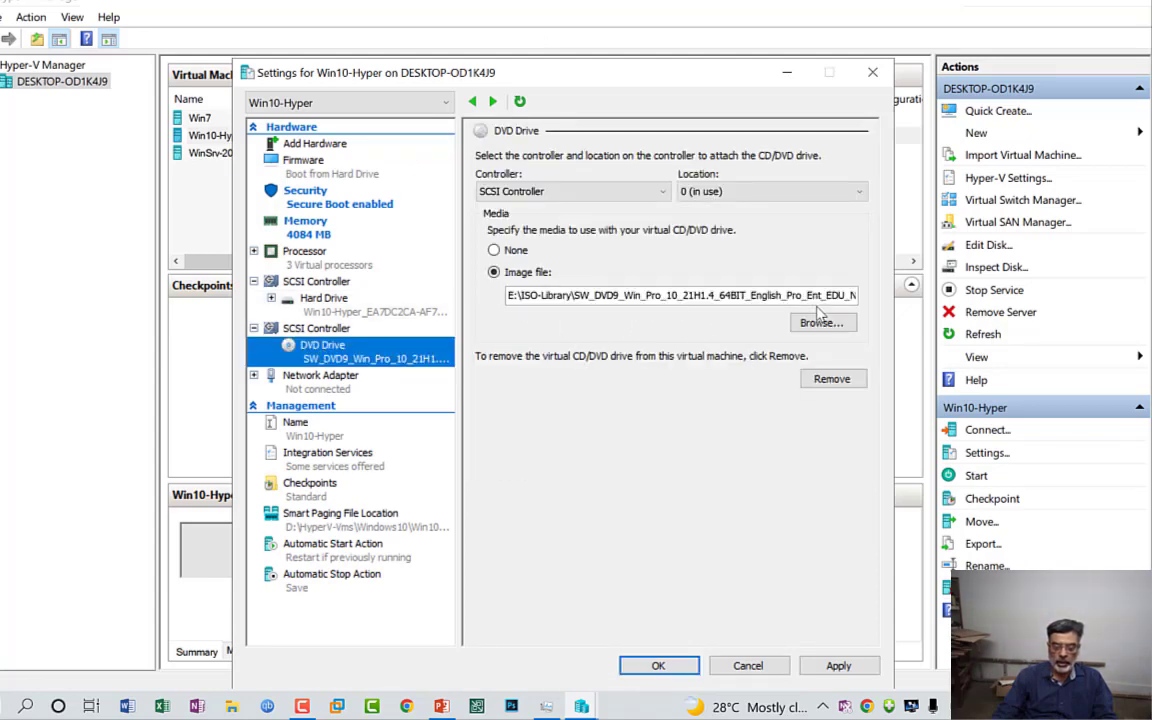
pyautogui.click(494, 250)
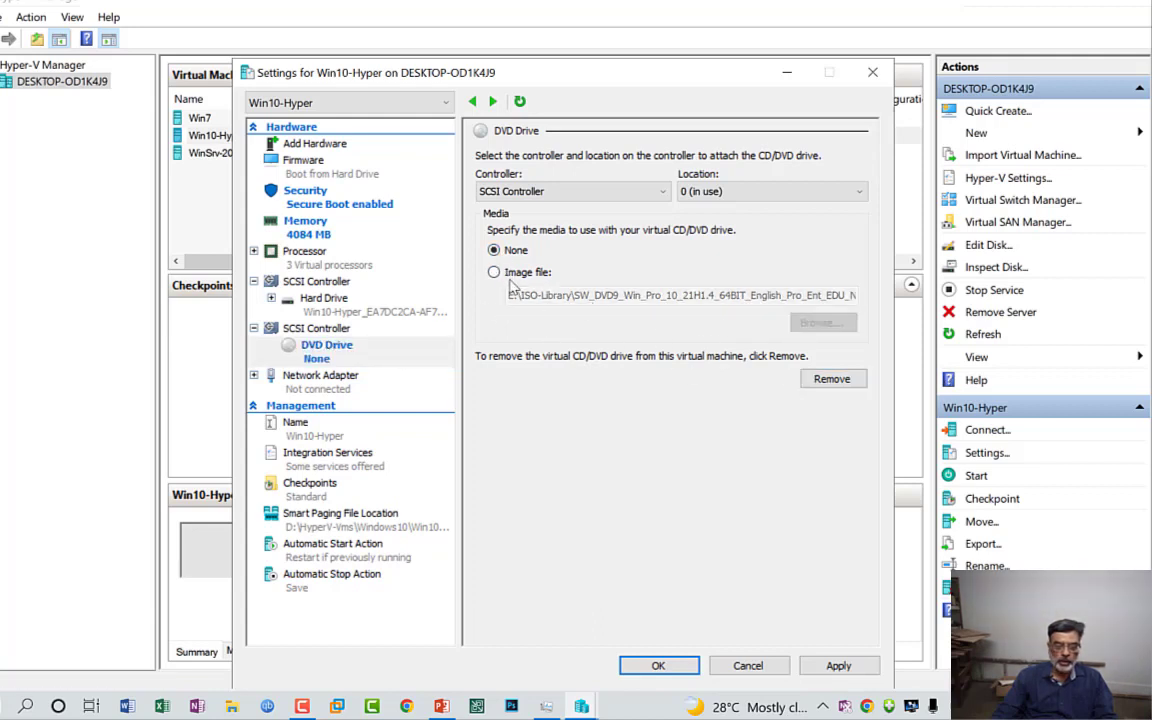
# Step: Try the Default Switch as the network adapter's virtual switch, then set it back to Not connected
pyautogui.click(337, 378)
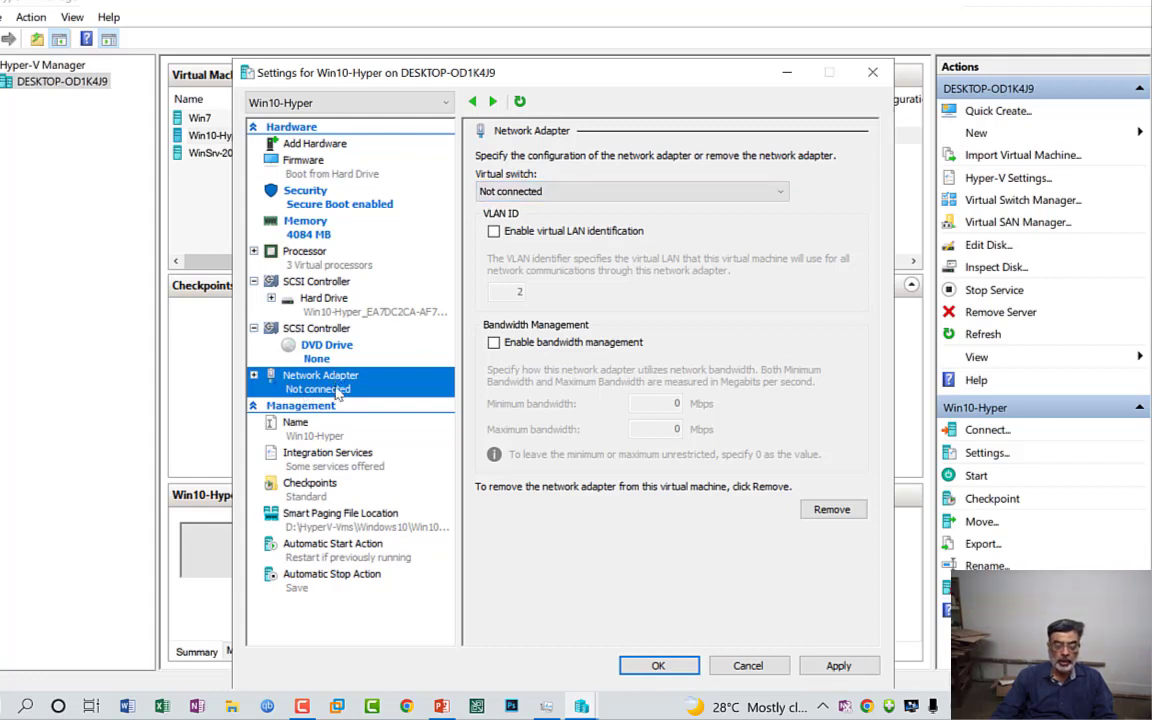
pyautogui.click(783, 195)
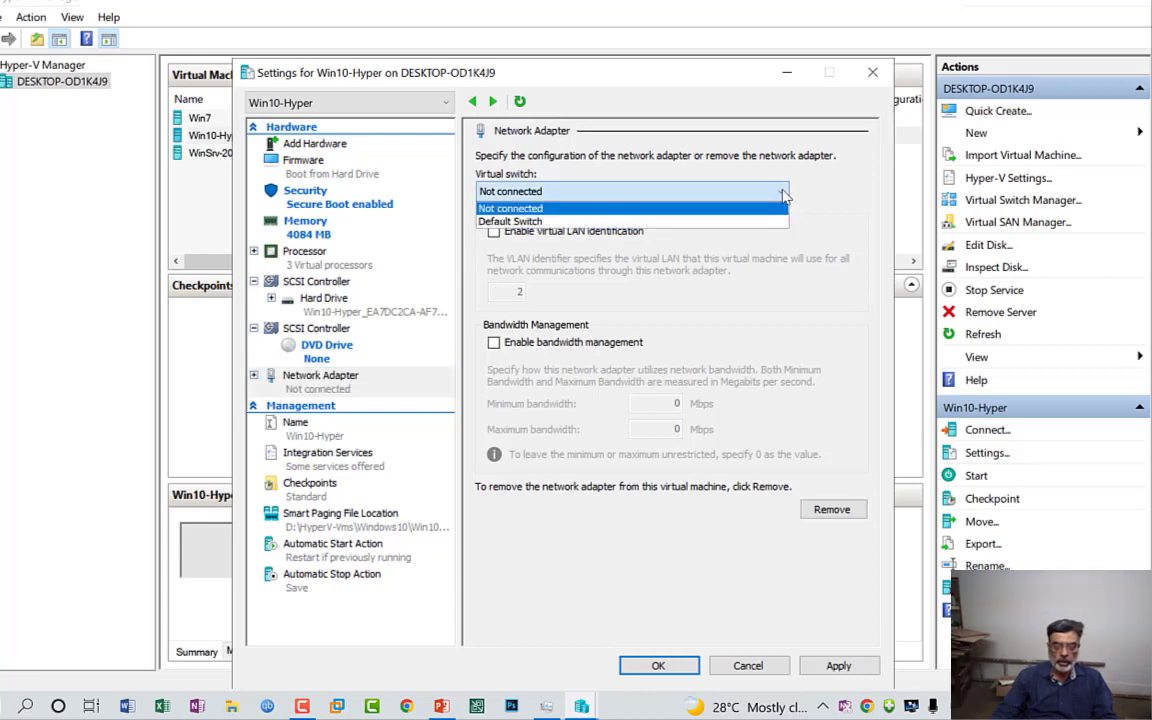
pyautogui.click(556, 218)
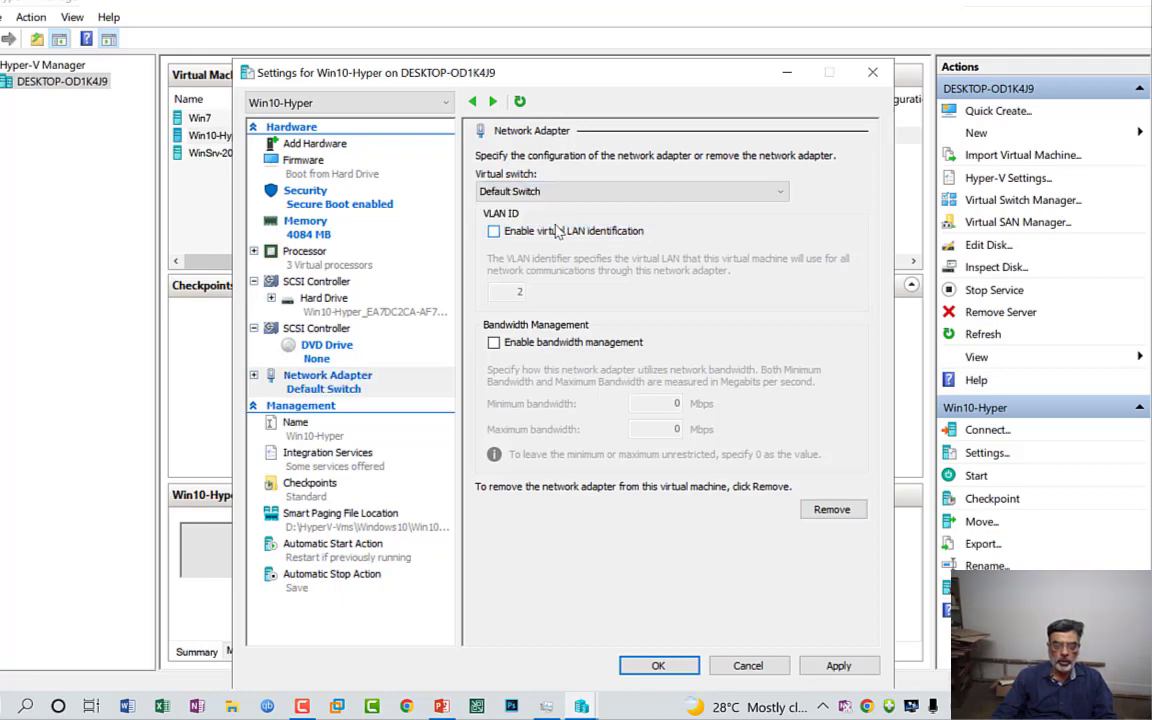
pyautogui.click(700, 191)
pyautogui.click(746, 209)
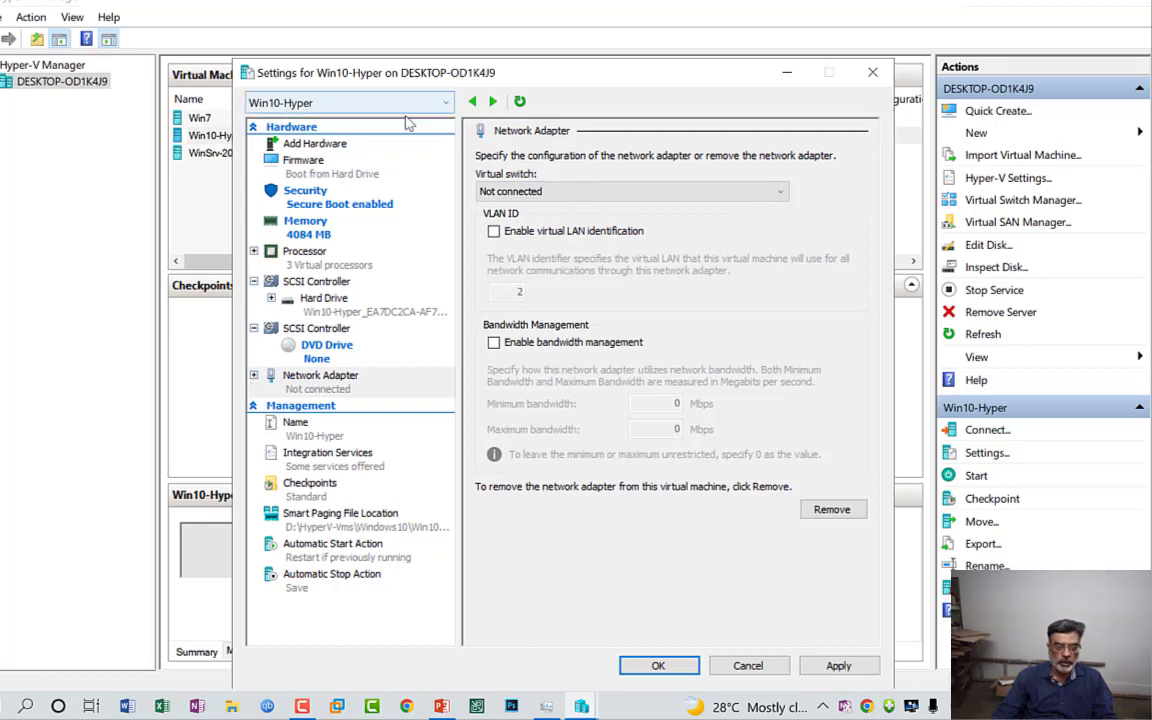
# Step: Examine where the virtual machine's name and notes can be edited
pyautogui.click(297, 428)
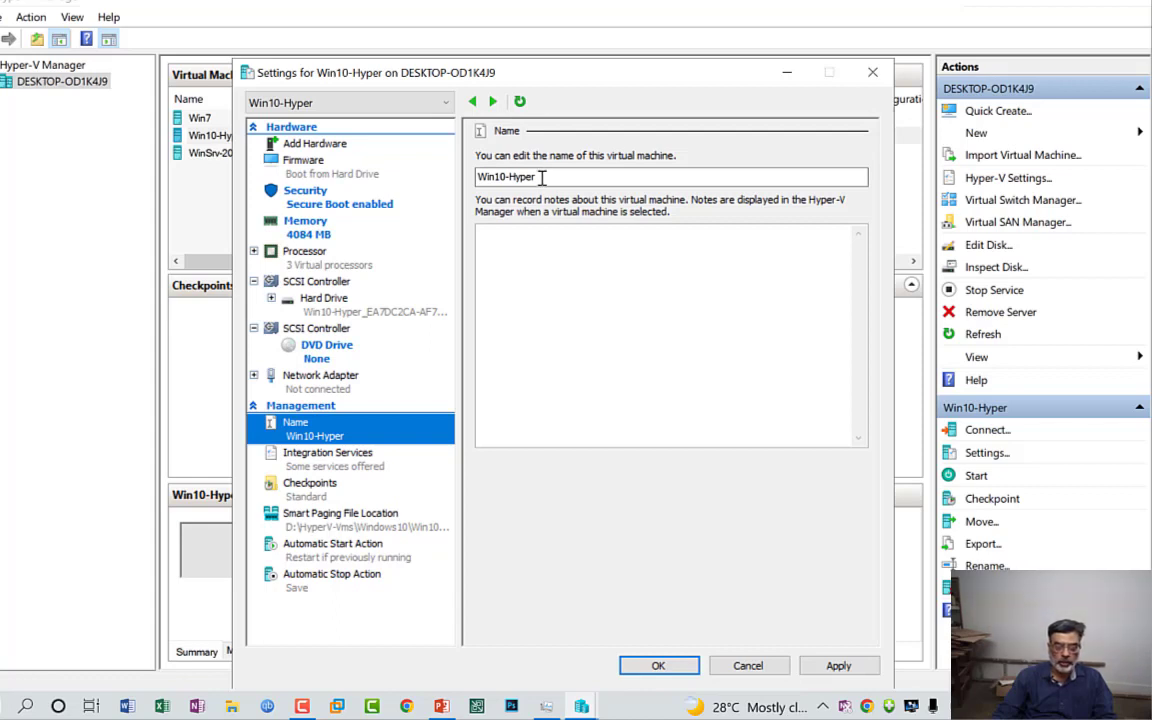
pyautogui.moveTo(546, 176); pyautogui.dragTo(480, 185)
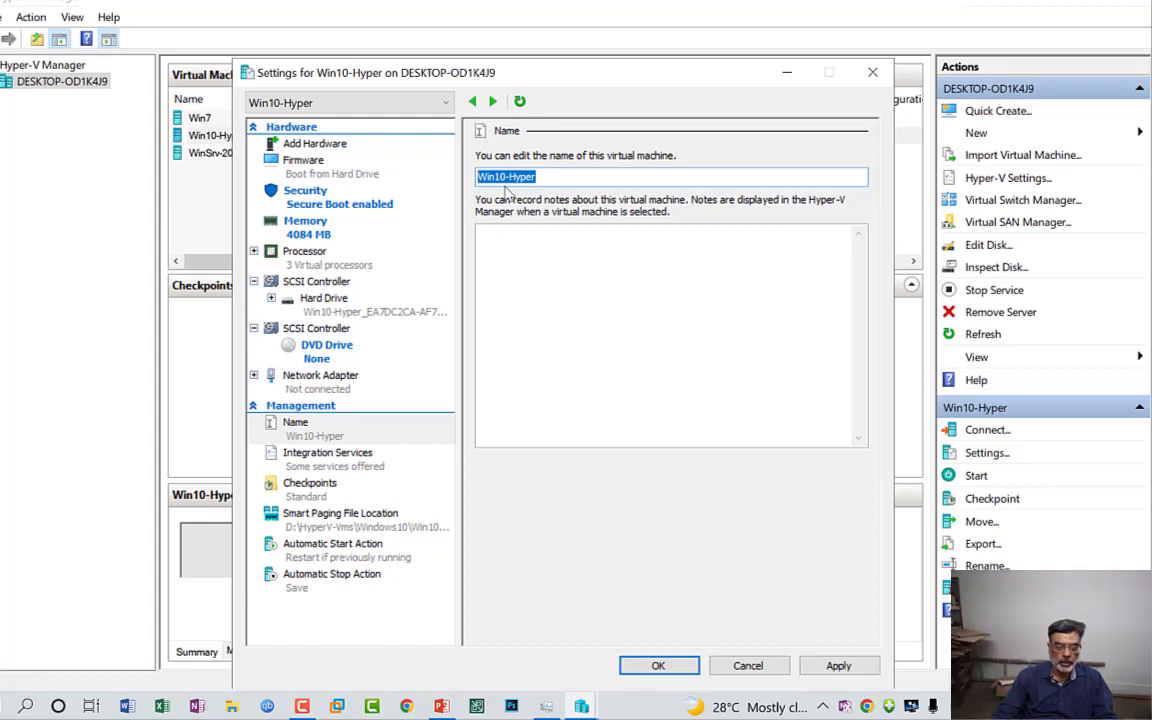
pyautogui.click(548, 177)
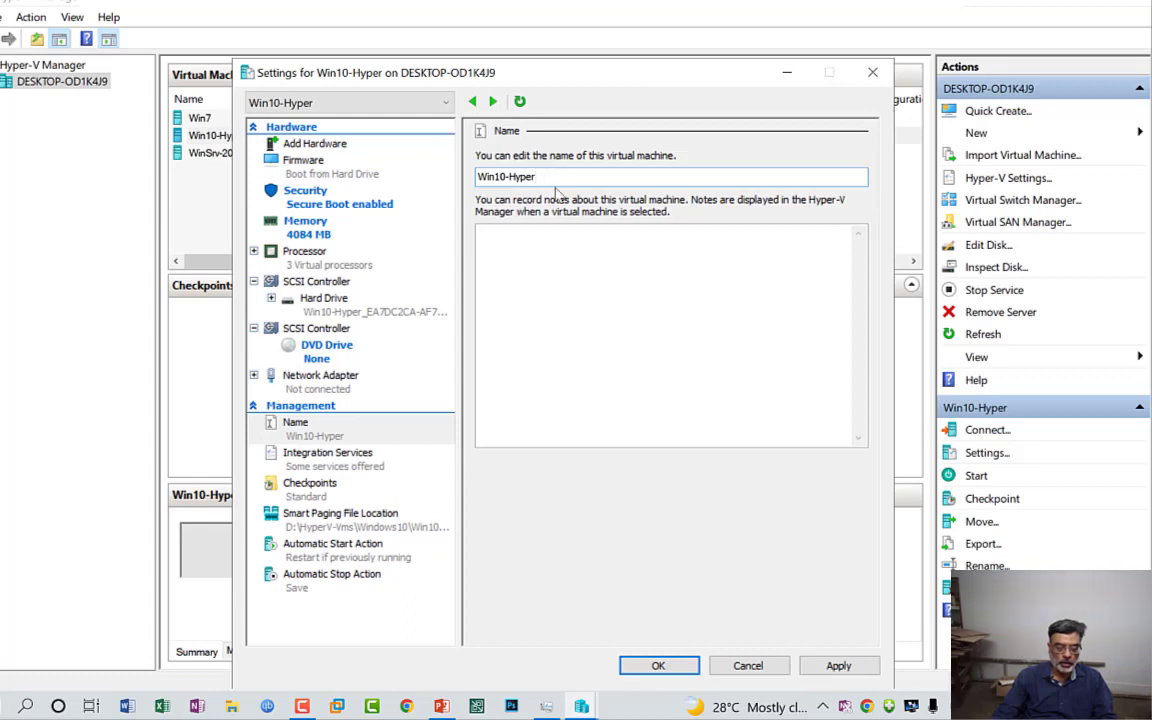
# Step: Examine the integration services offered to the virtual machine, in particular the Operating system shutdown service
pyautogui.click(320, 469)
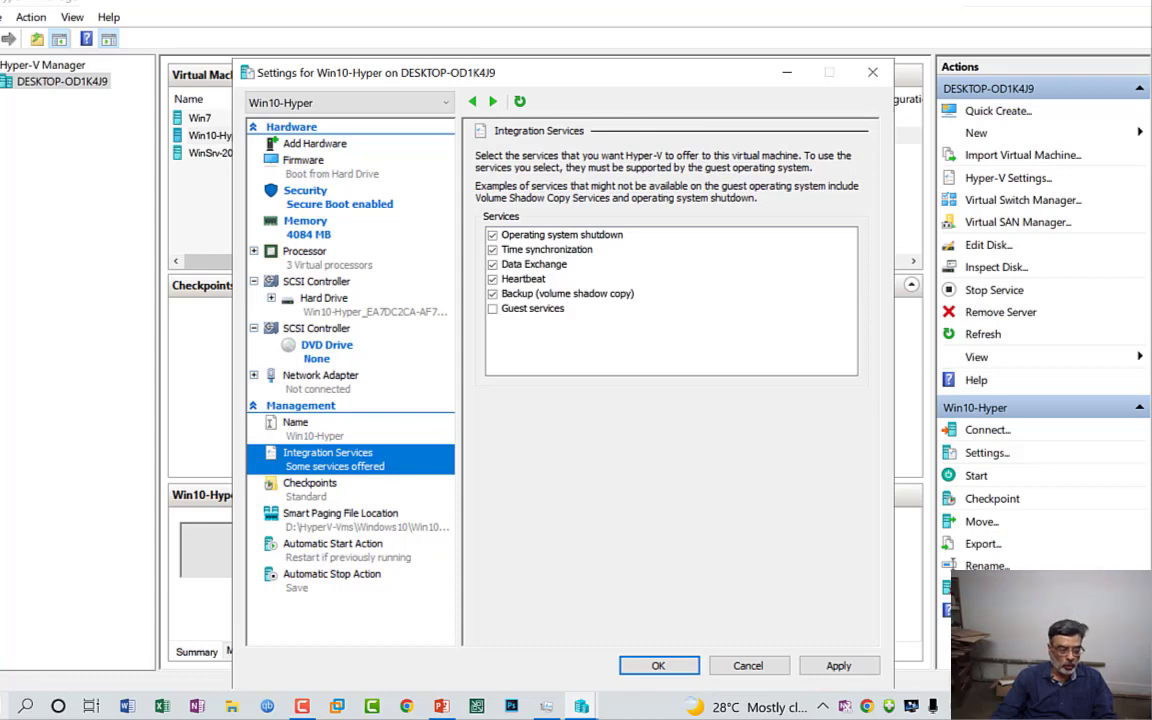
pyautogui.press('super')
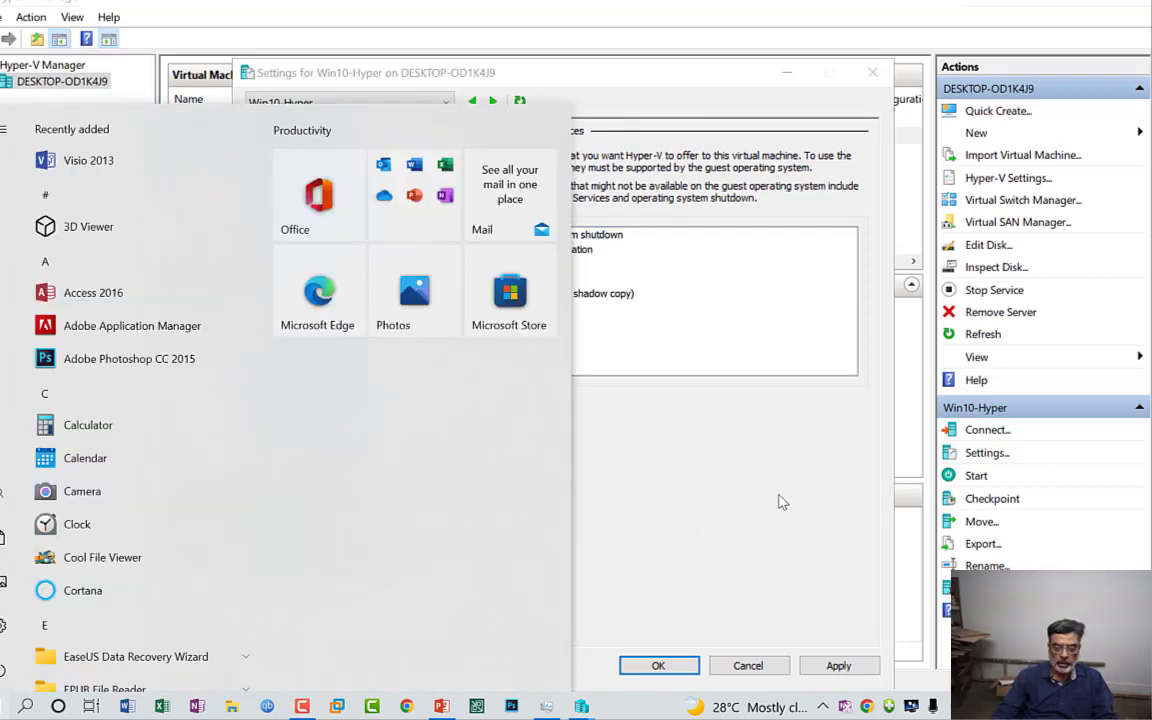
pyautogui.click(779, 493)
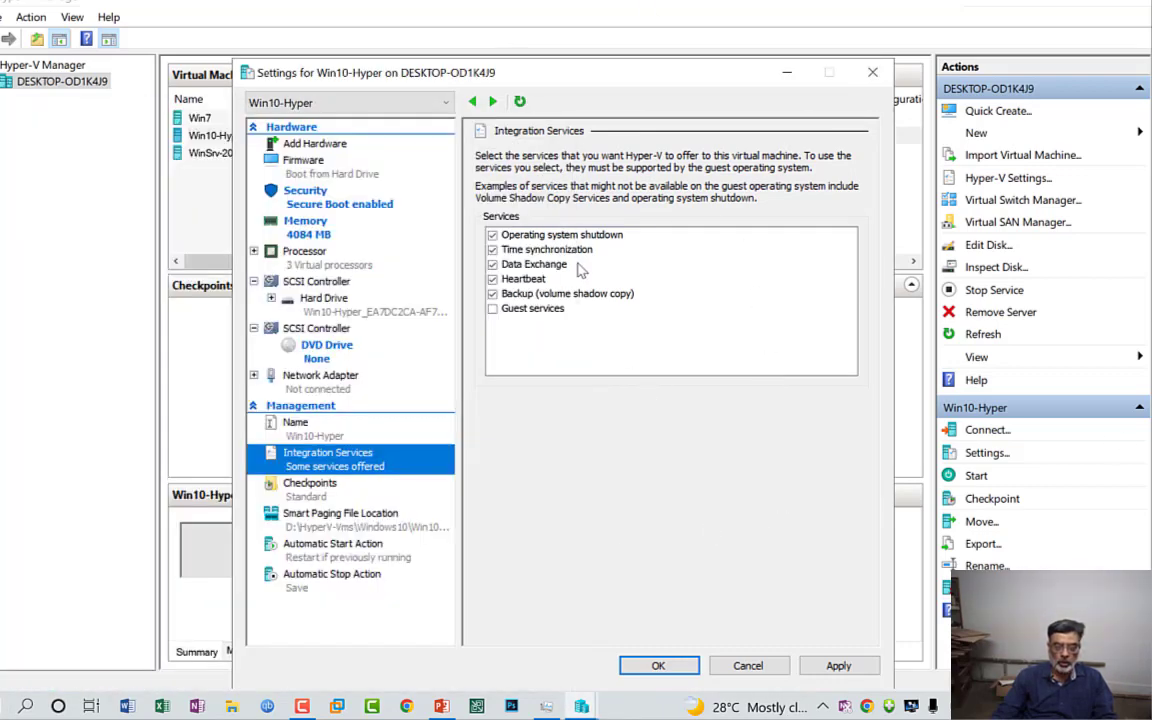
pyautogui.click(492, 236)
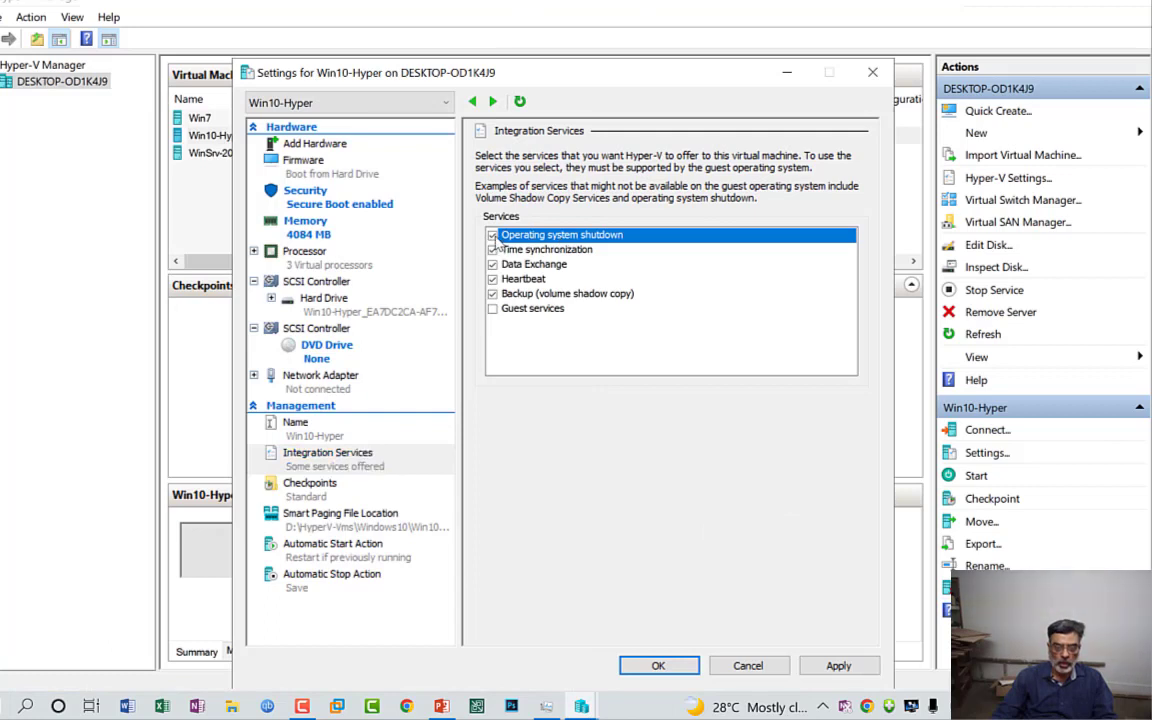
pyautogui.click(492, 235)
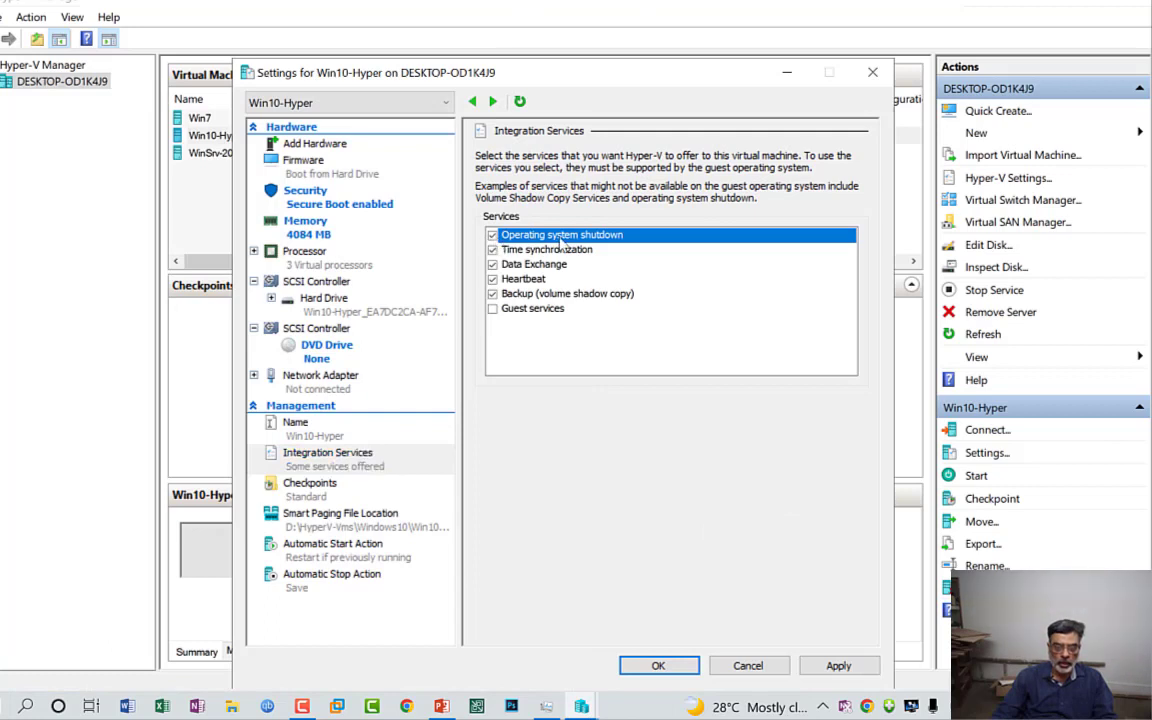
# Step: Check the automatic stop action options, then return to the integration services and examine Data Exchange
pyautogui.click(337, 582)
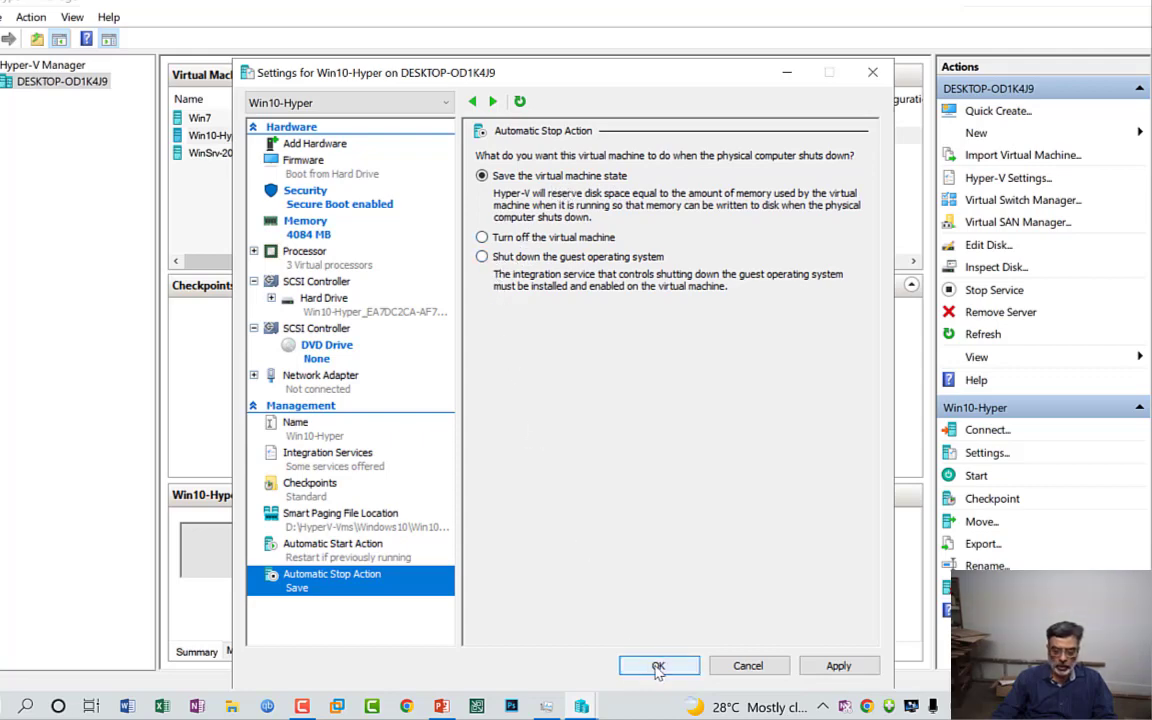
pyautogui.click(323, 452)
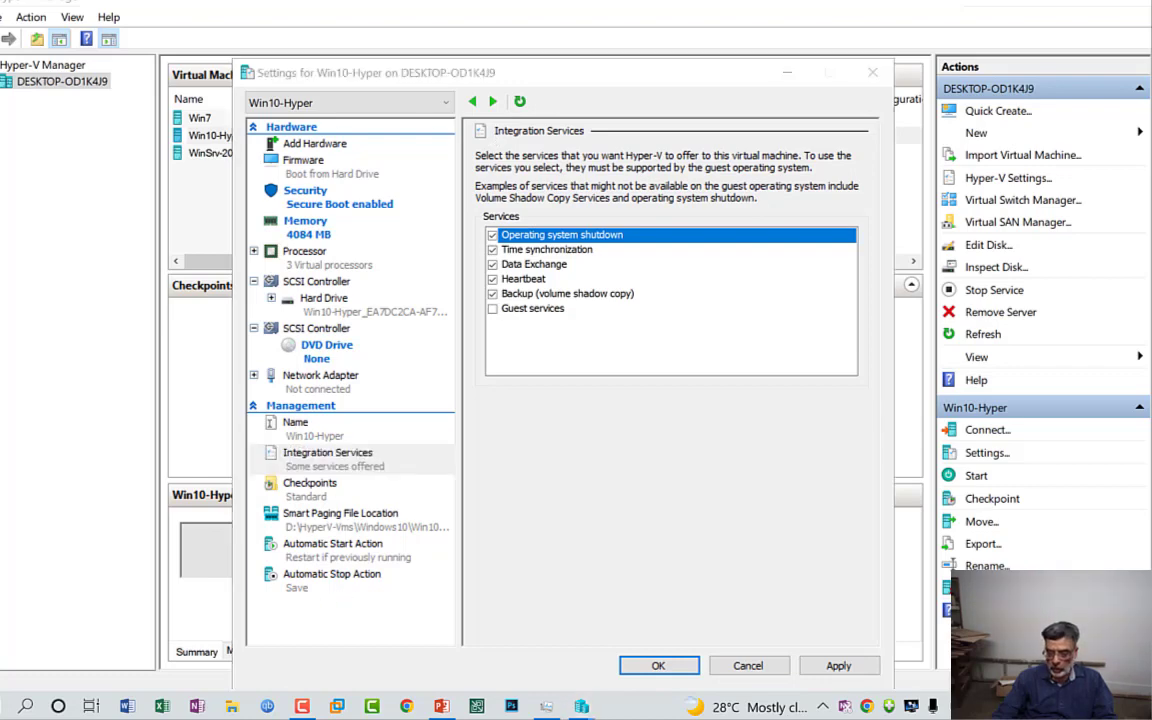
pyautogui.click(810, 582)
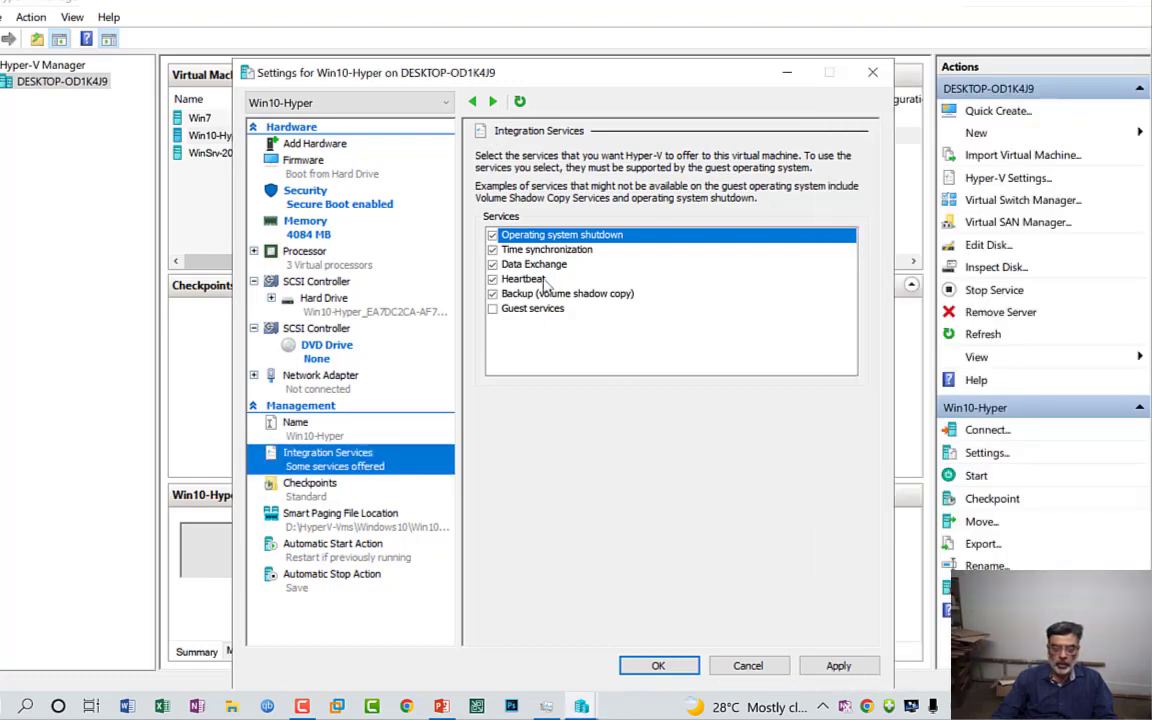
pyautogui.click(537, 266)
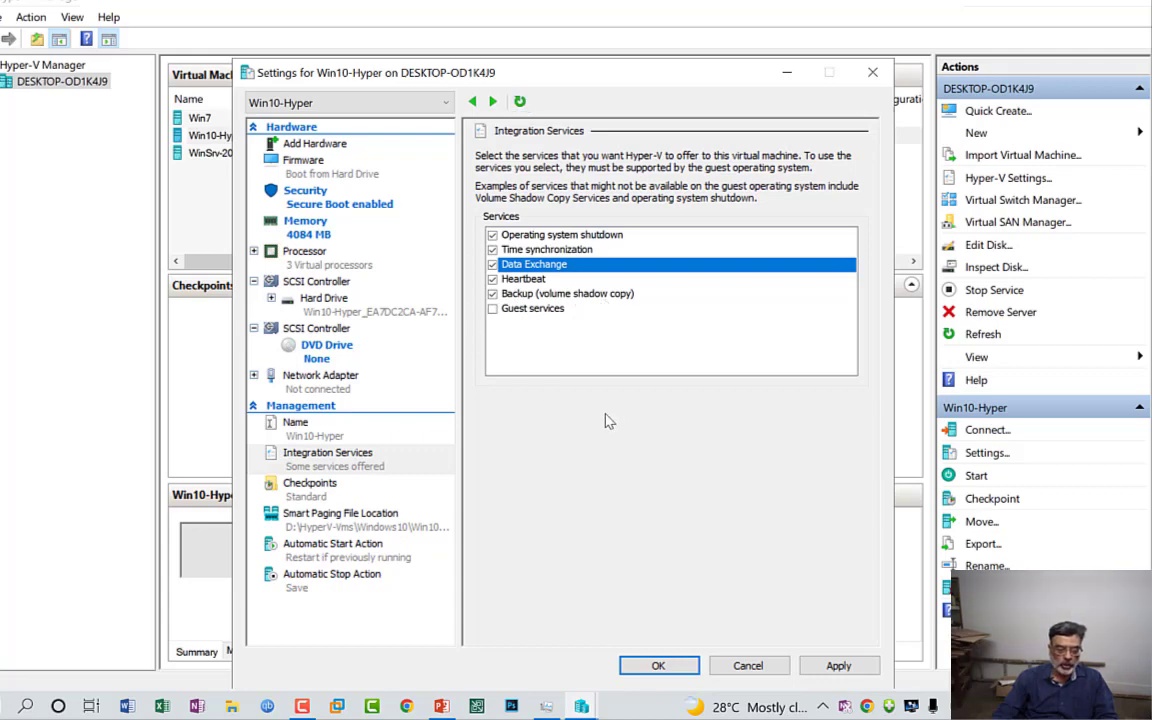
# Step: Examine the virtual machine's remaining management settings, from checkpoints and Smart Paging file location to the automatic start and stop actions
pyautogui.click(300, 488)
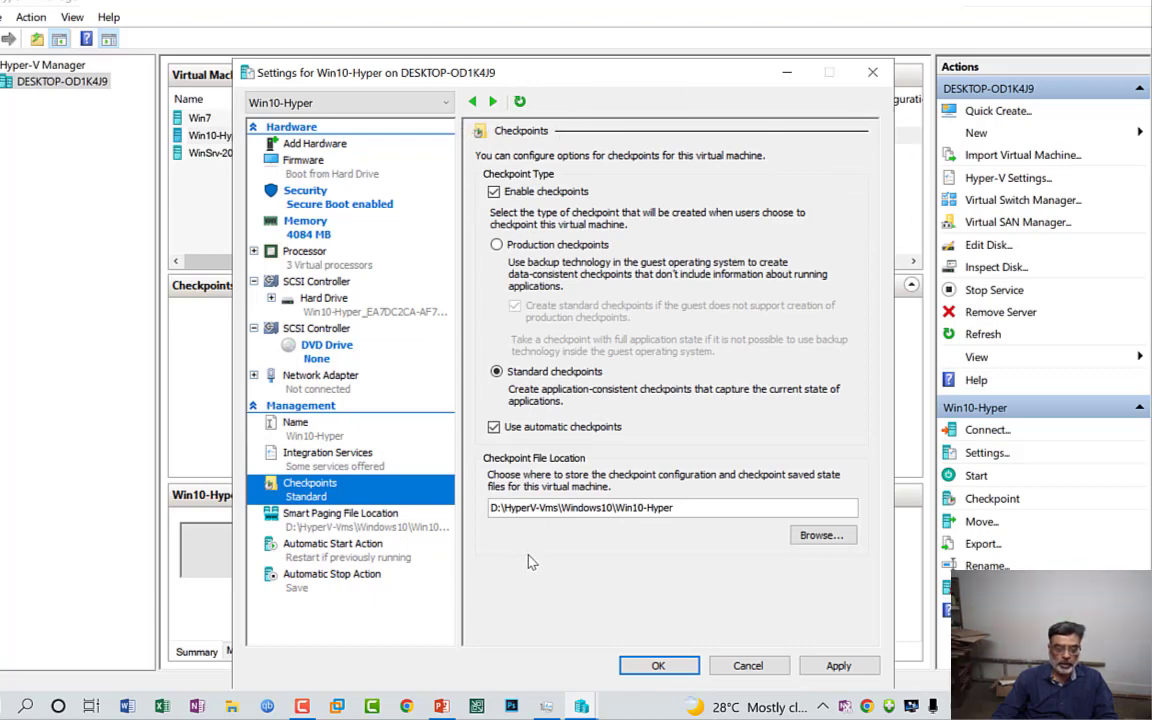
pyautogui.click(386, 525)
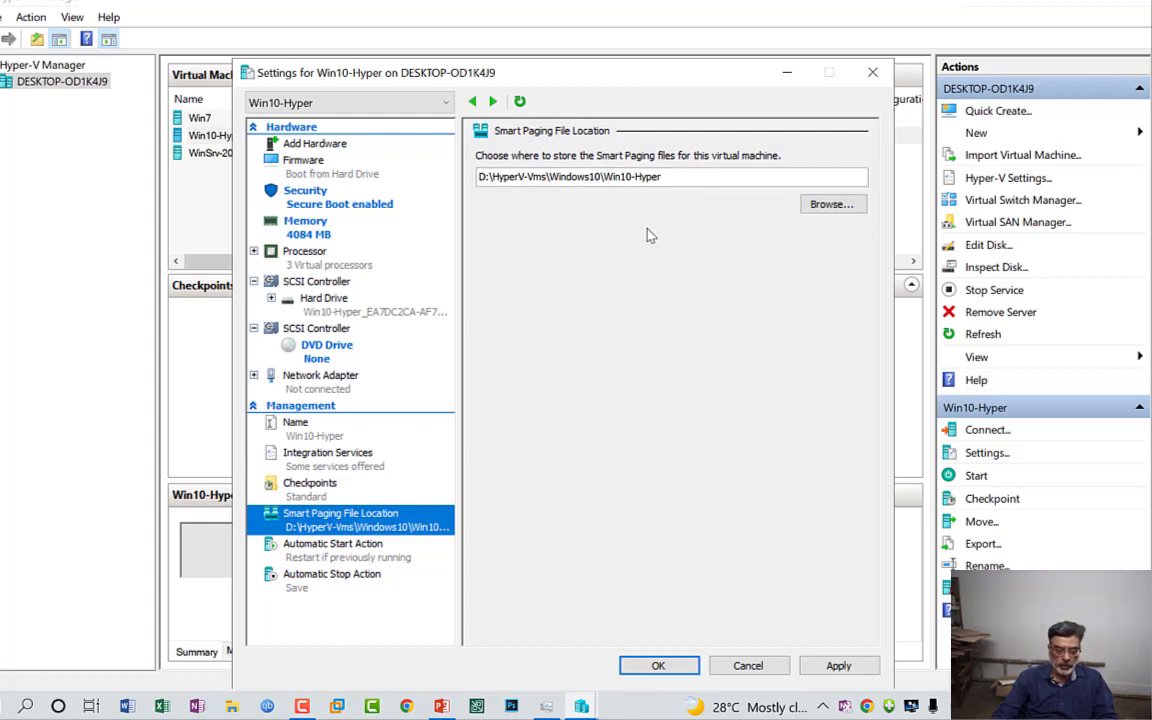
pyautogui.click(340, 559)
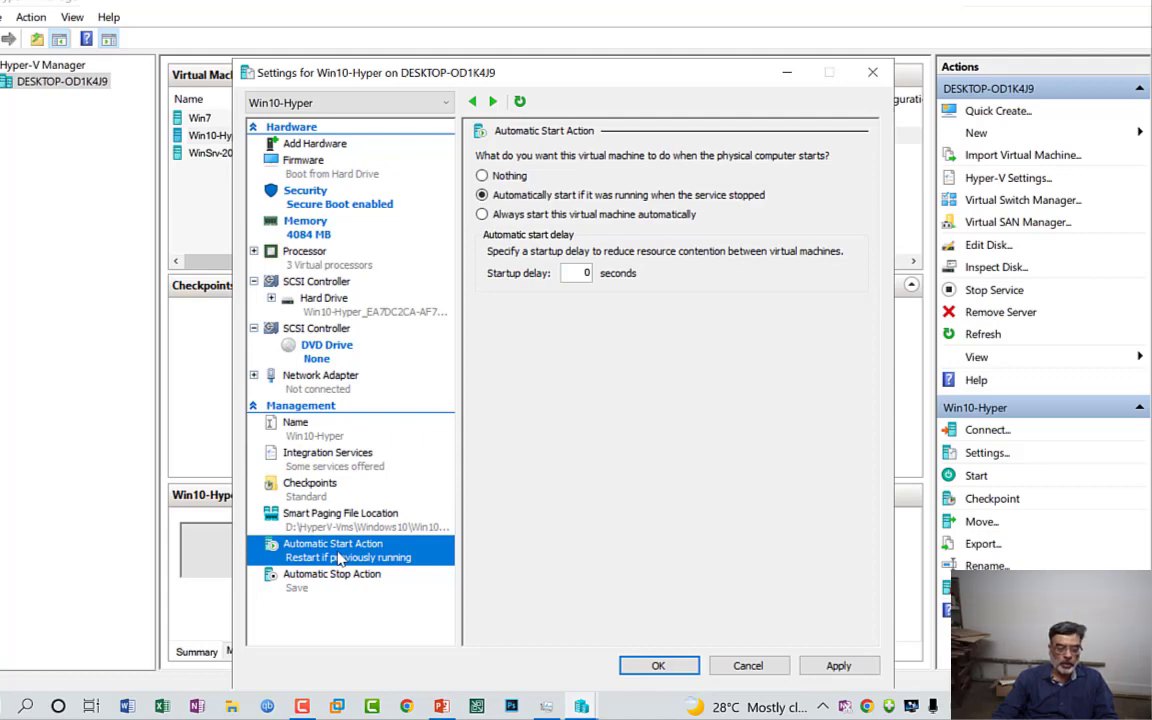
pyautogui.click(335, 578)
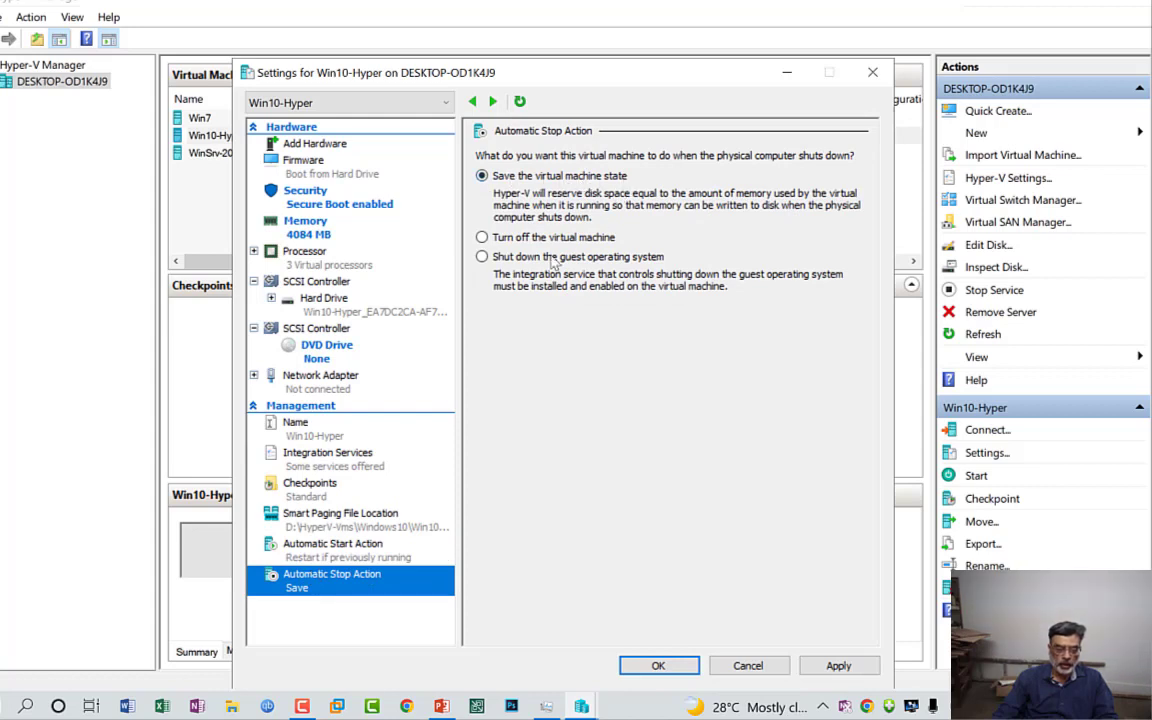
# Step: Set the automatic start action to always start this virtual machine automatically, with a startup delay of 30 seconds
pyautogui.click(343, 548)
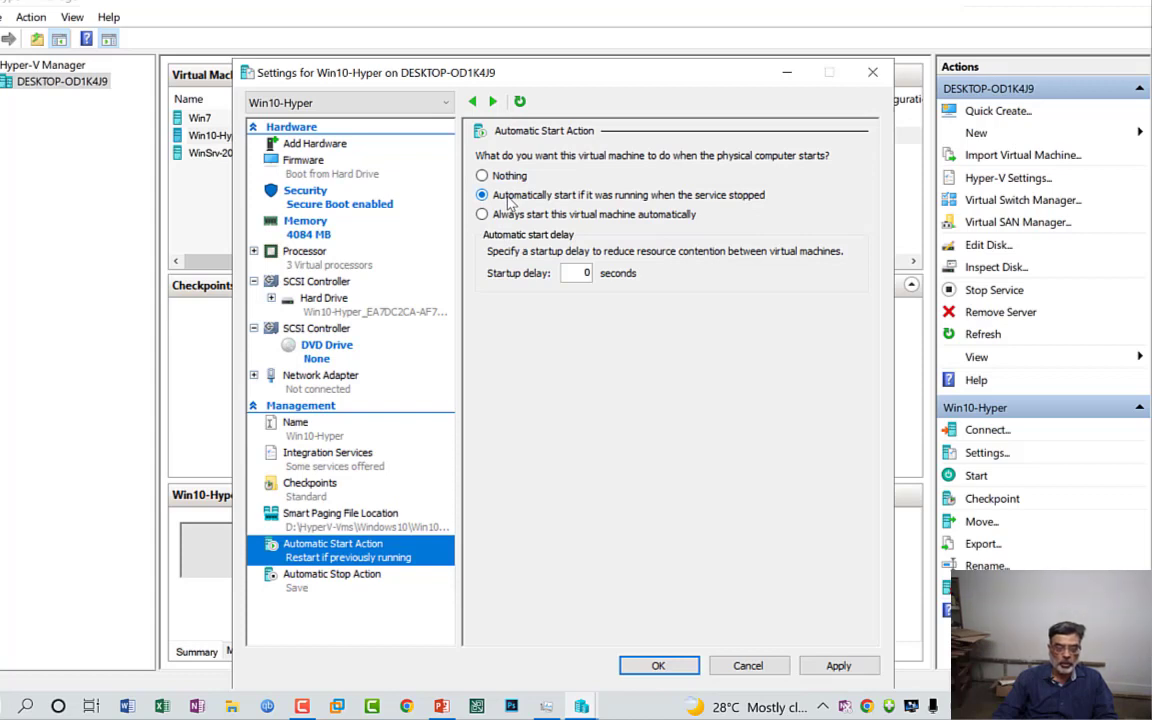
pyautogui.click(483, 177)
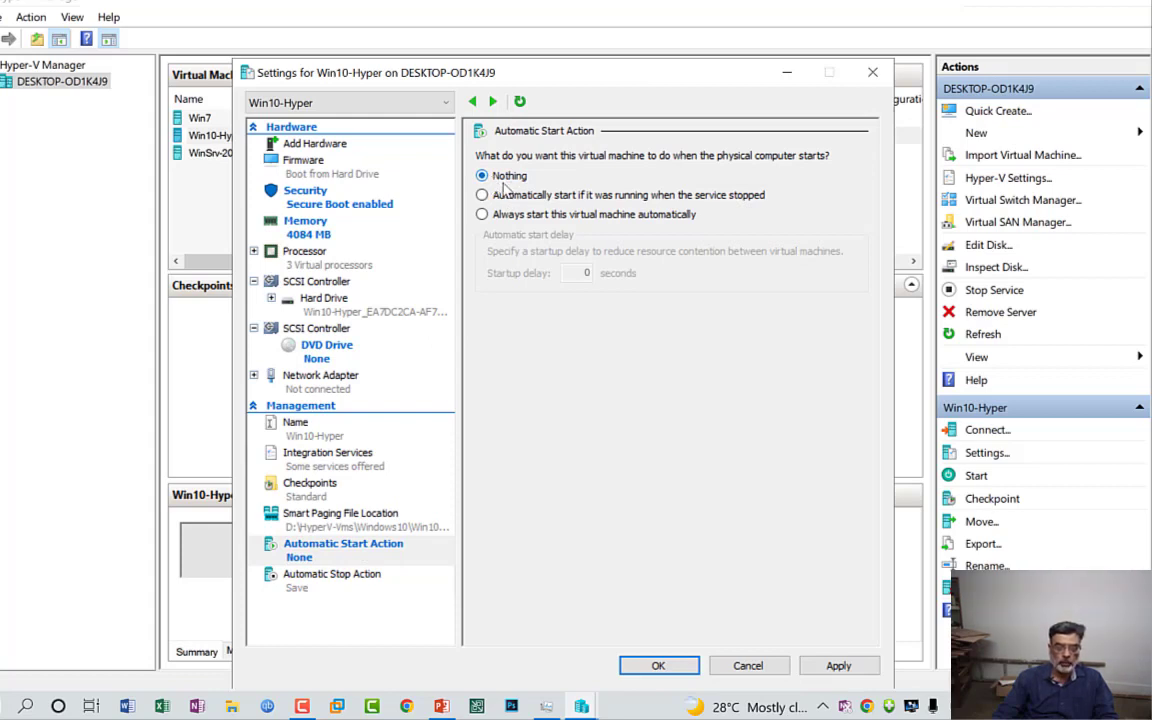
pyautogui.click(505, 214)
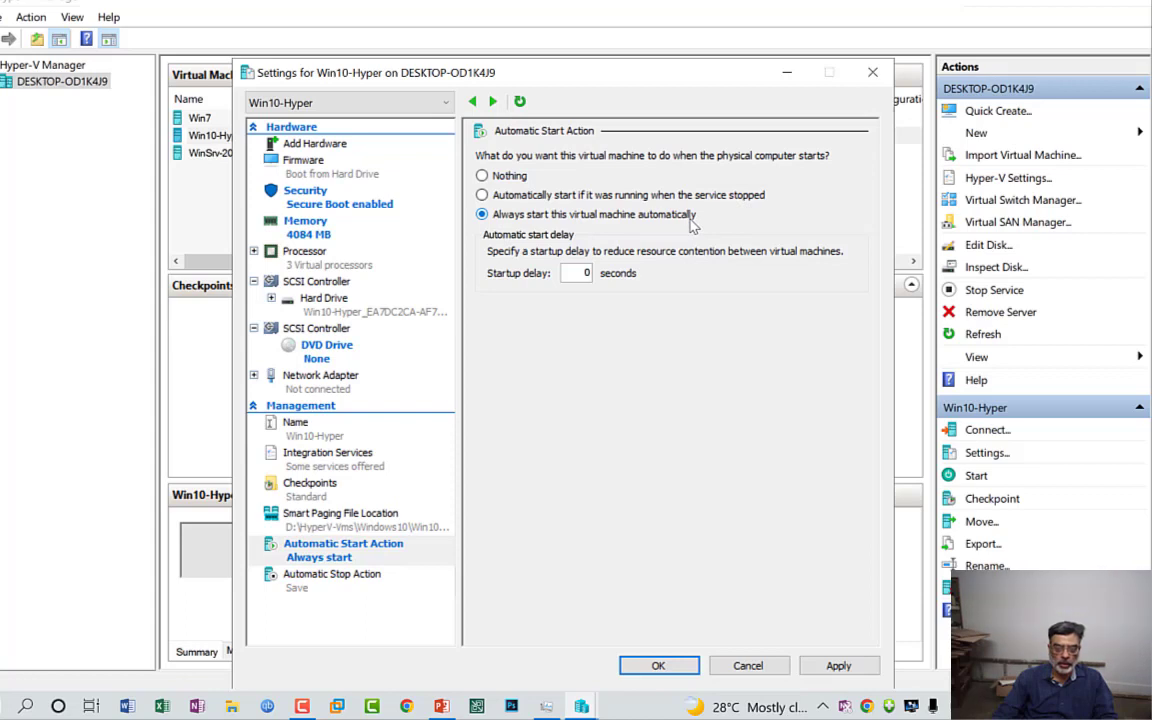
pyautogui.doubleClick(585, 272)
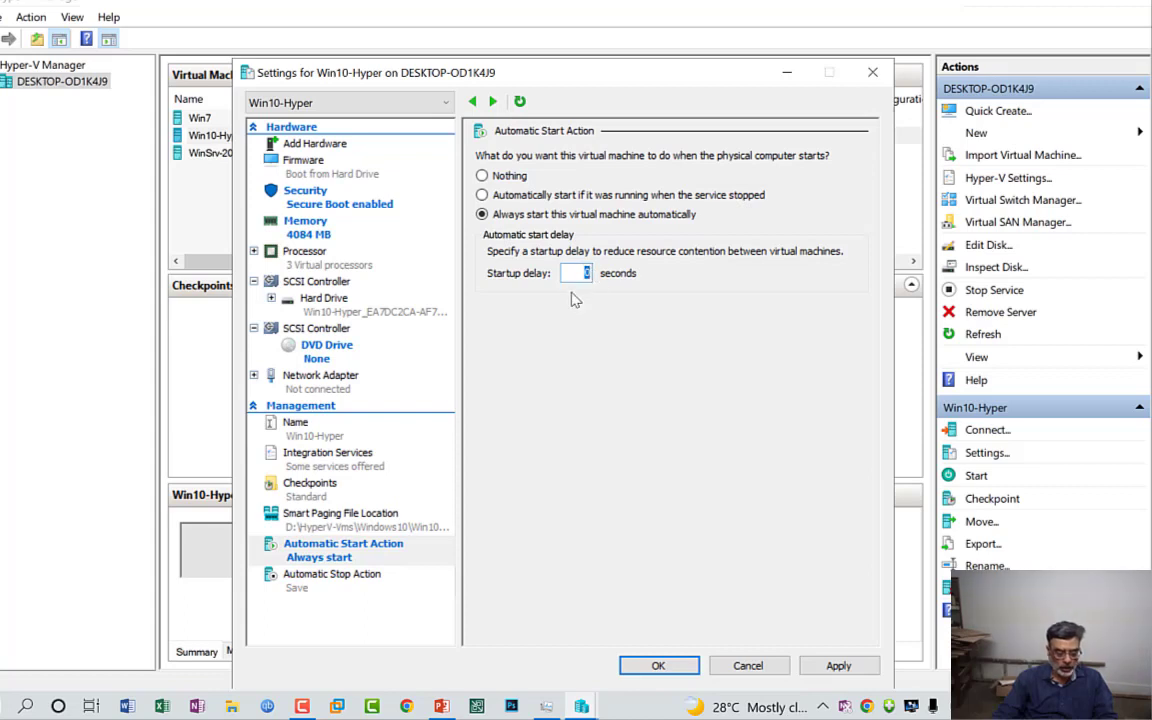
pyautogui.write('30')
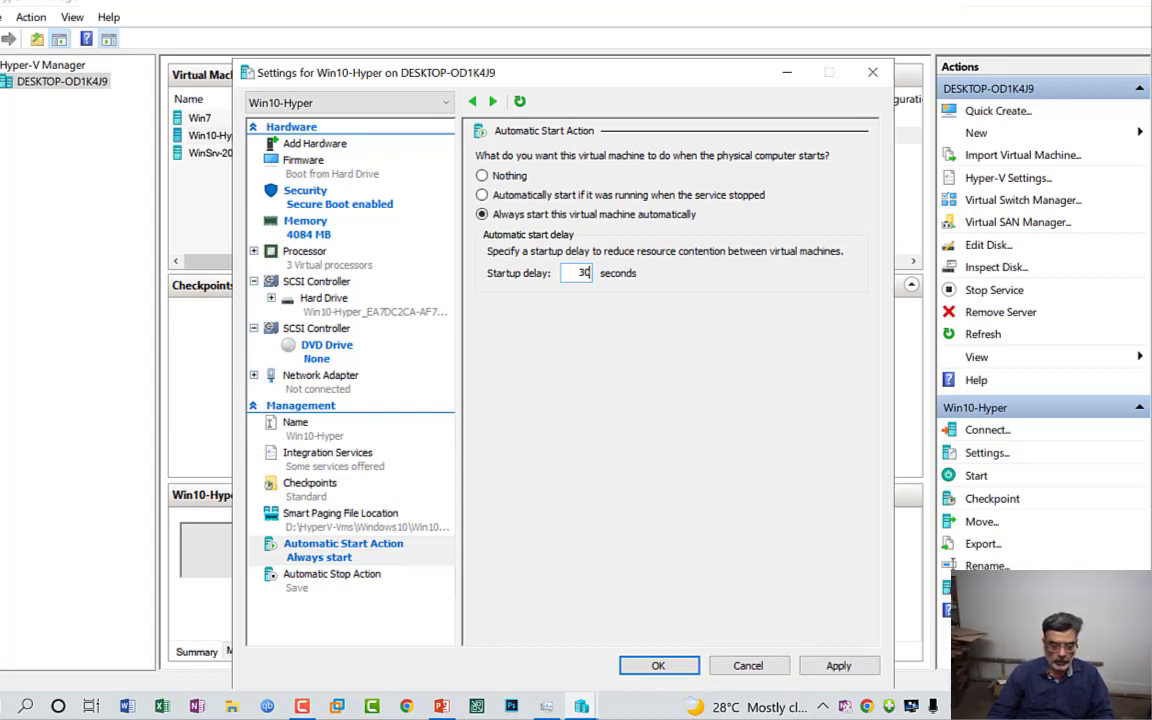
pyautogui.click(302, 706)
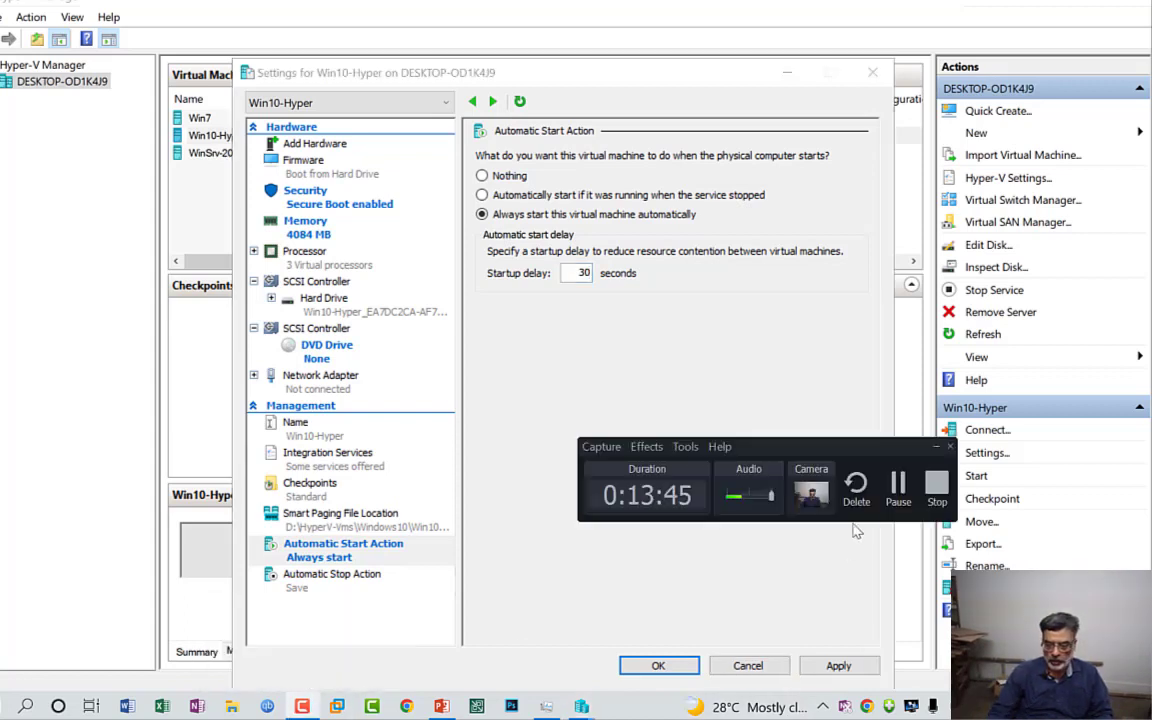